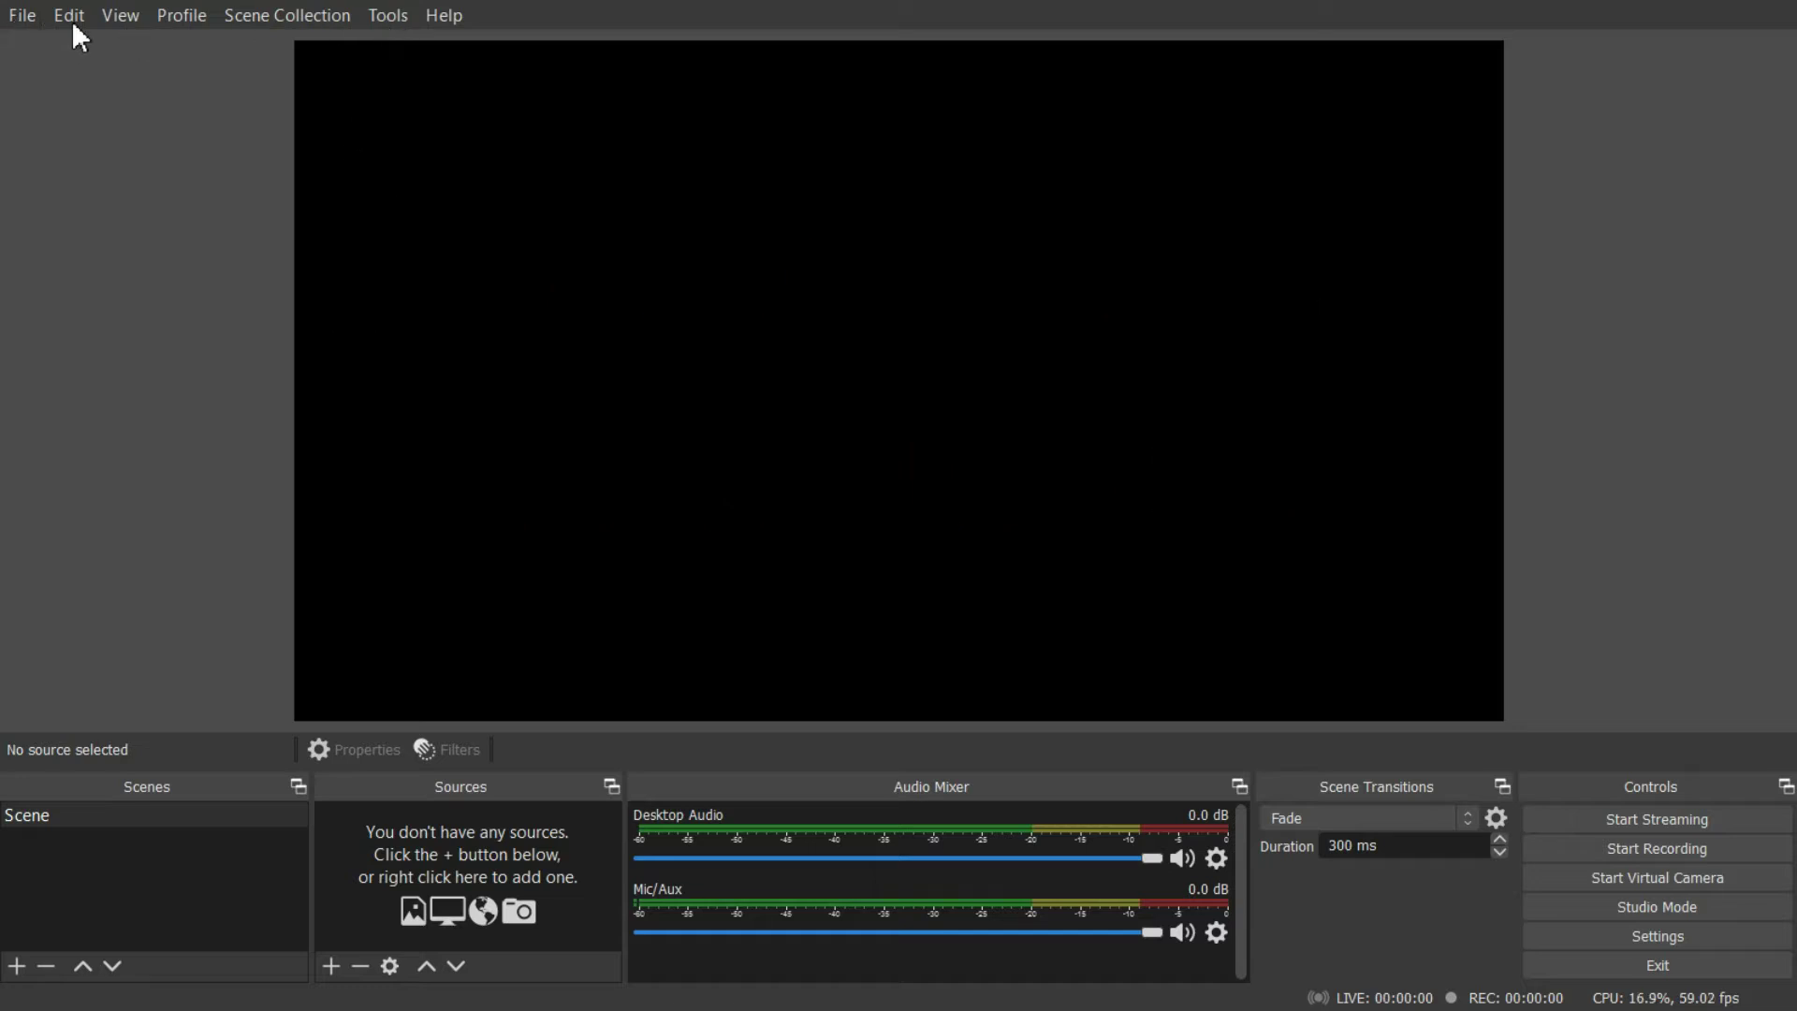
Step: Check the available tools and source types for NDI entries
left_click(393, 17)
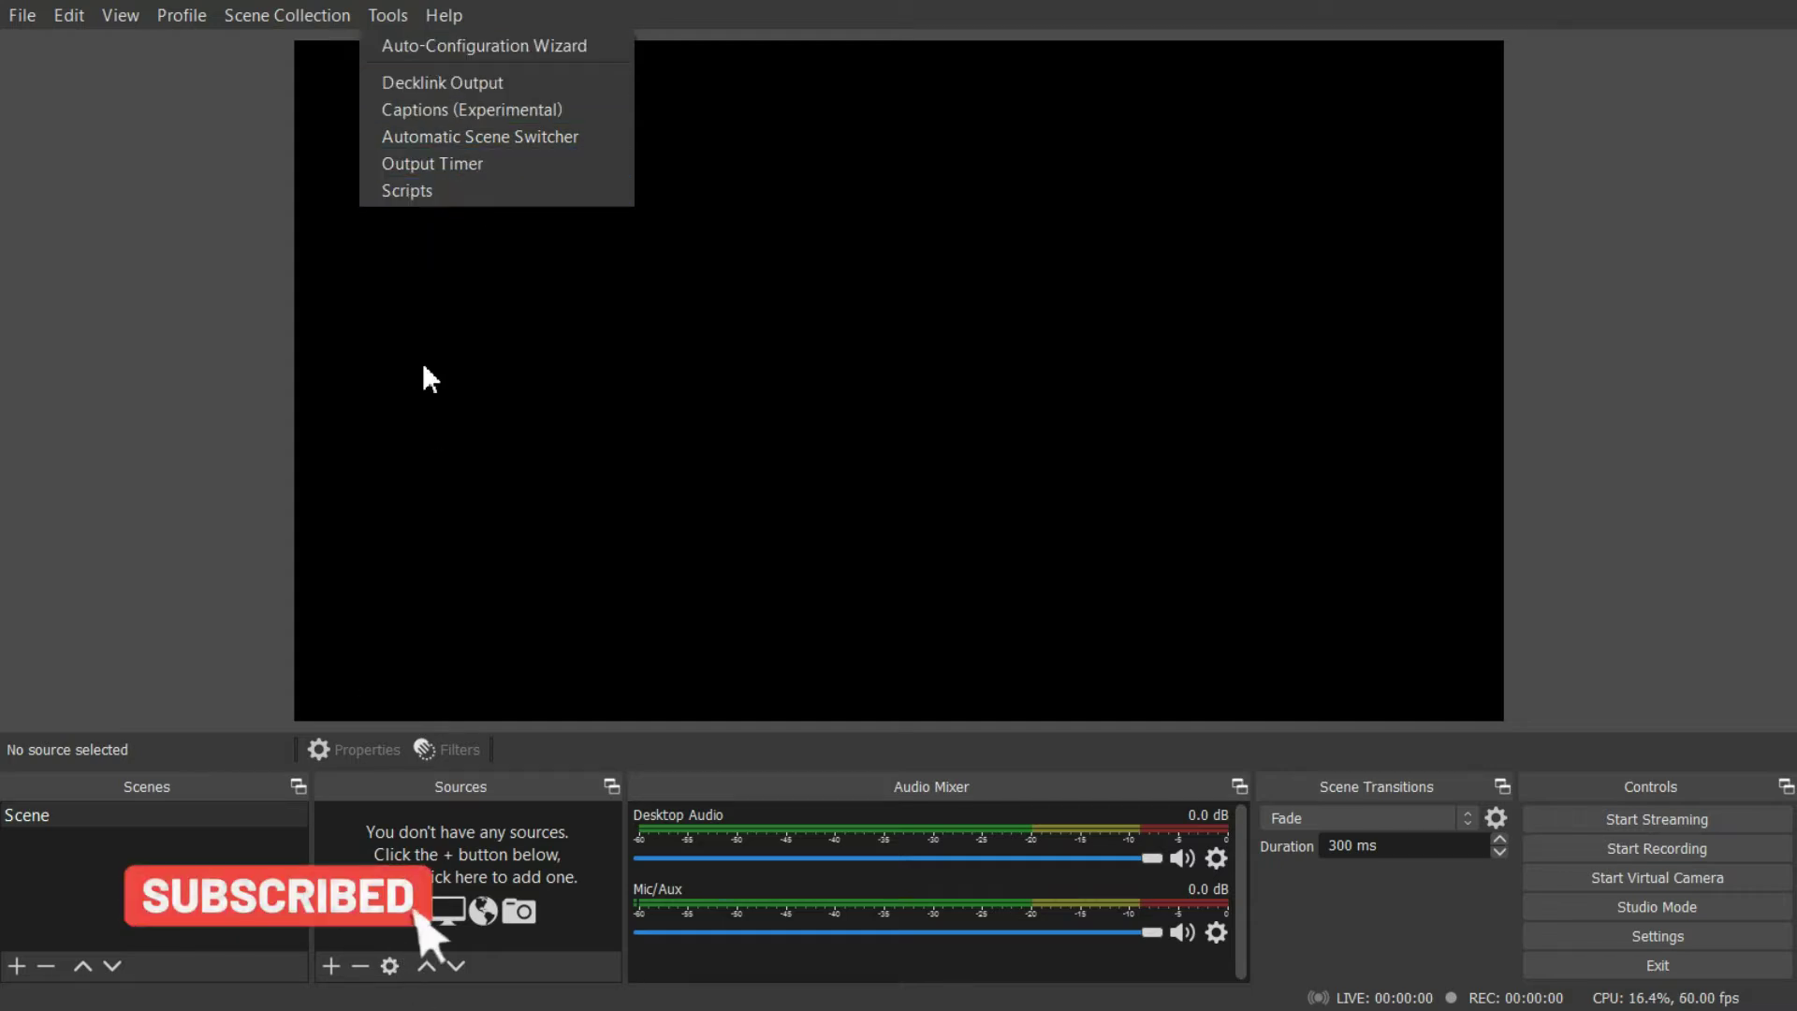
left_click(332, 967)
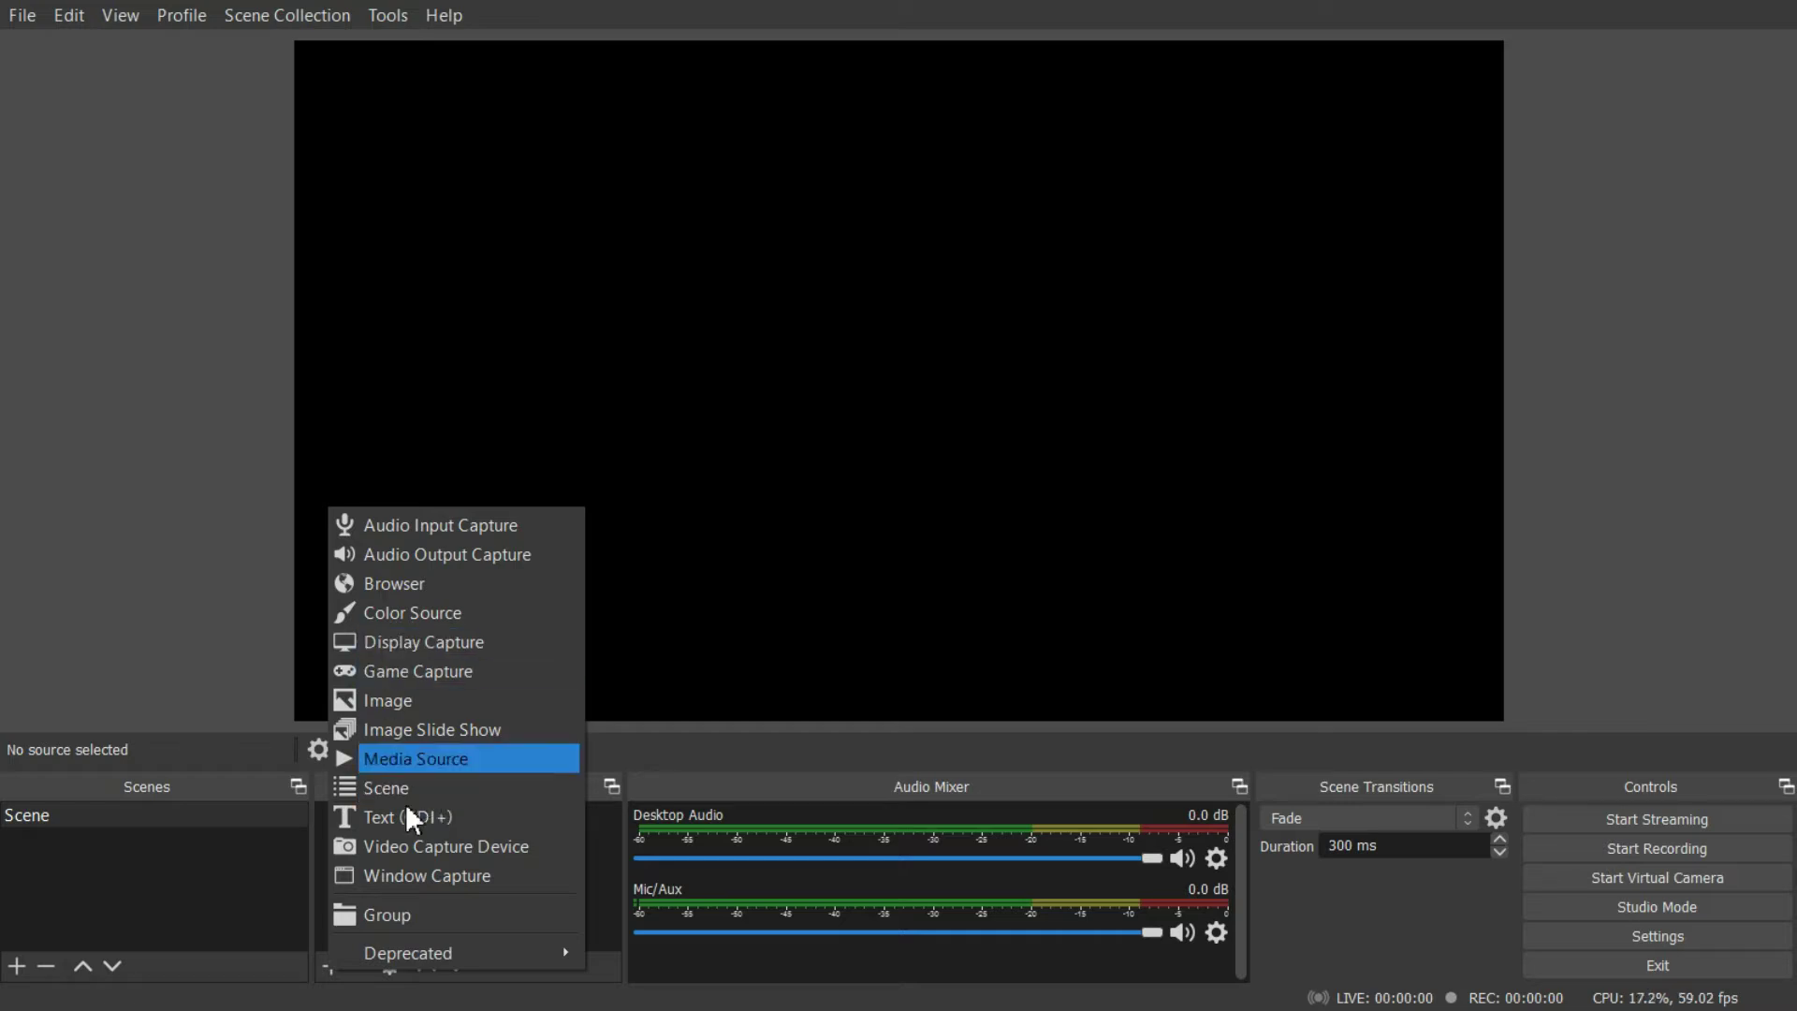
left_click(670, 671)
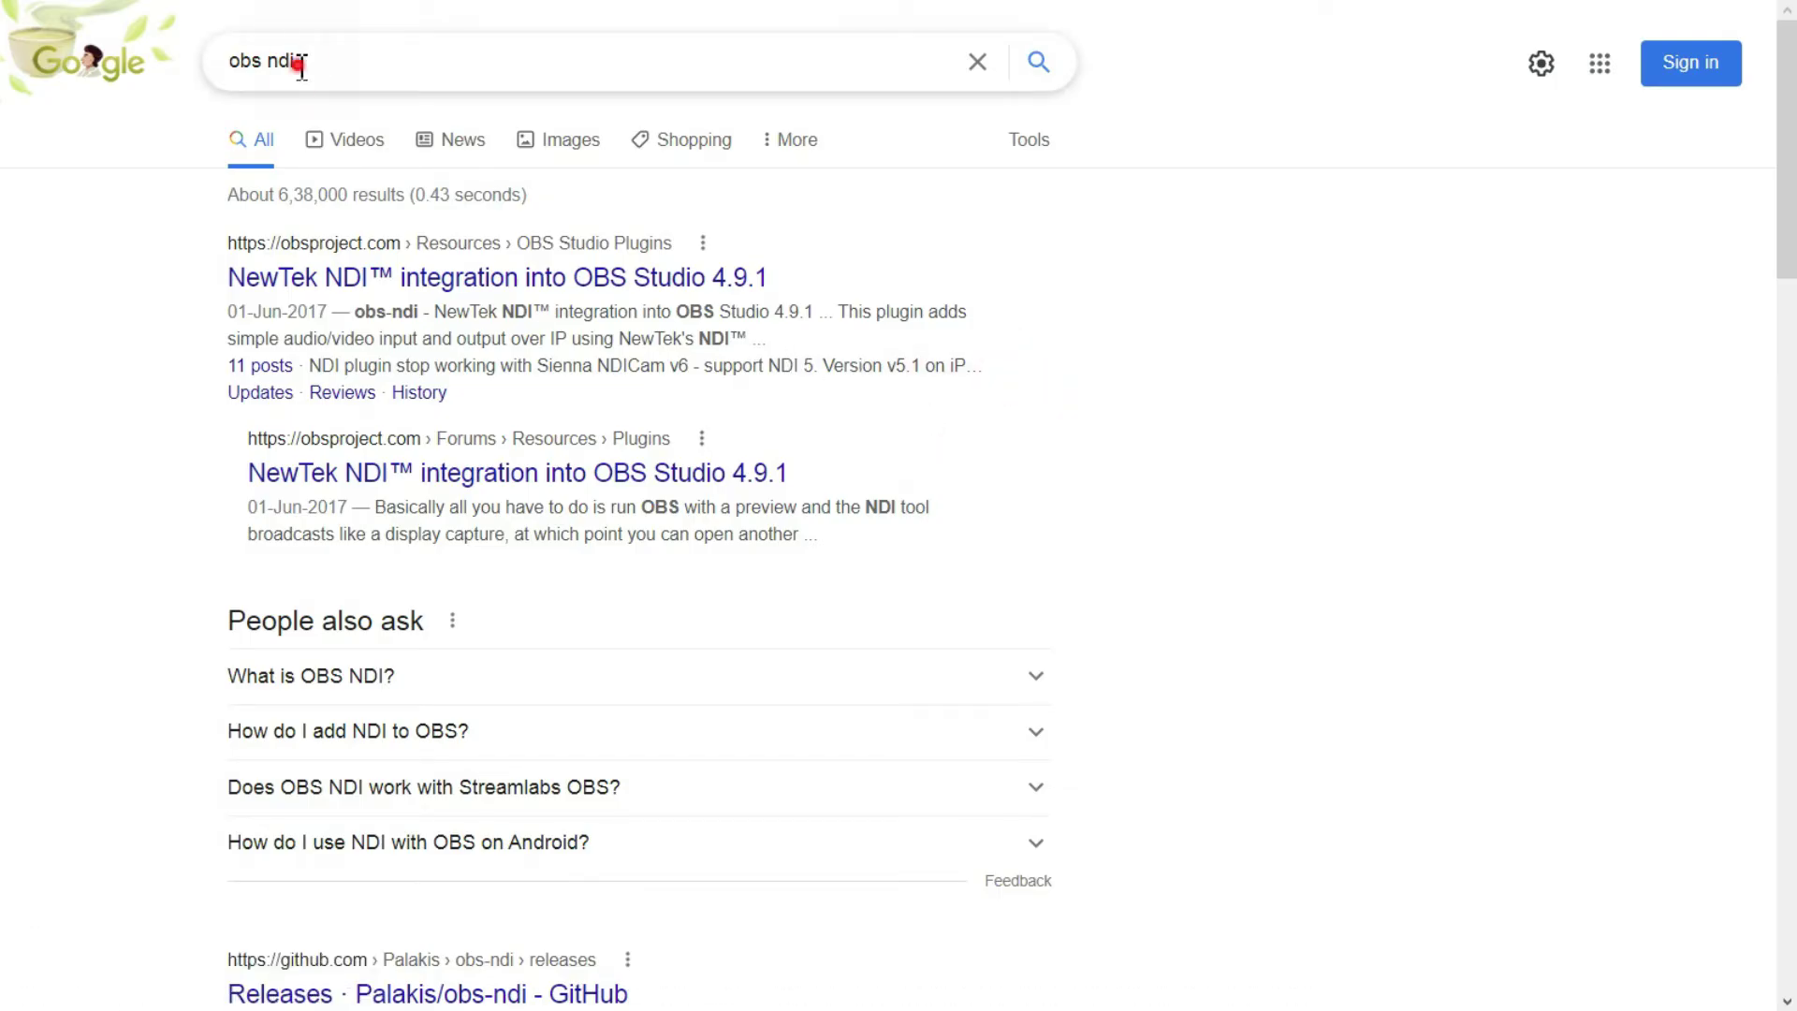
Step: Open the NewTek NDI integration plugin page from the "obs ndi" web search results and go to its download page
left_click_drag(300, 68, 176, 75)
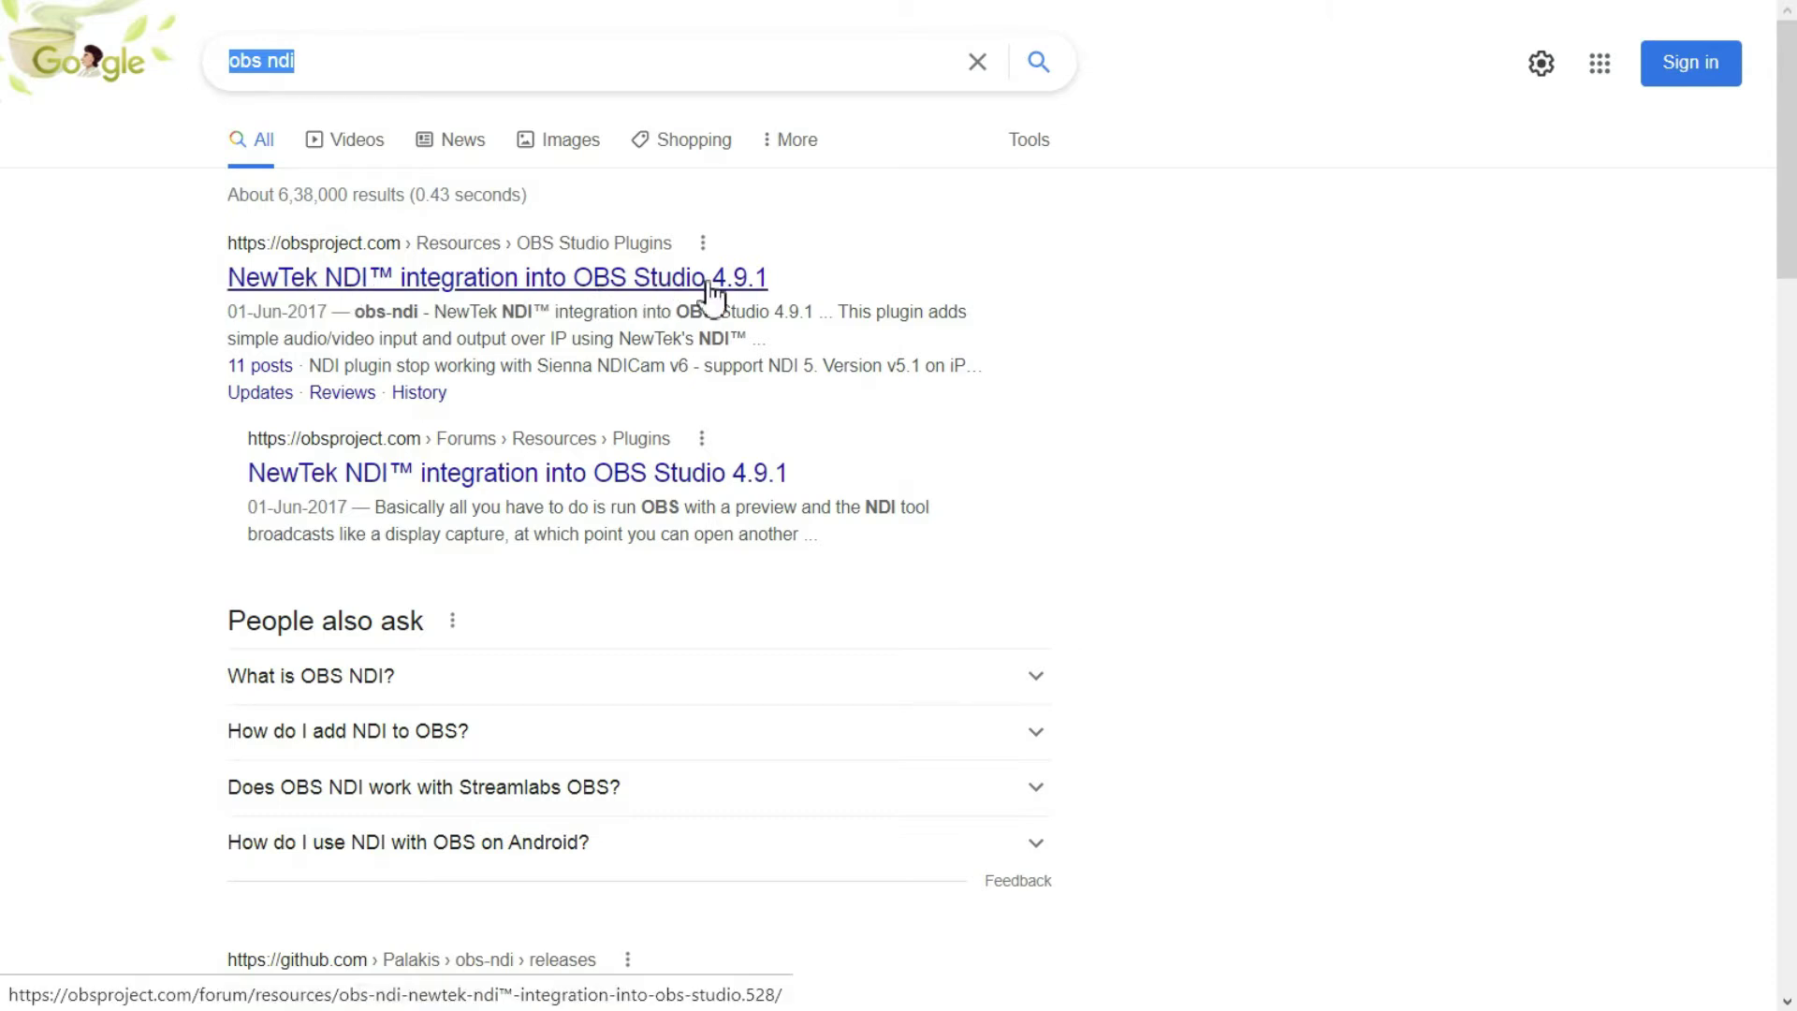
middle_click(473, 304)
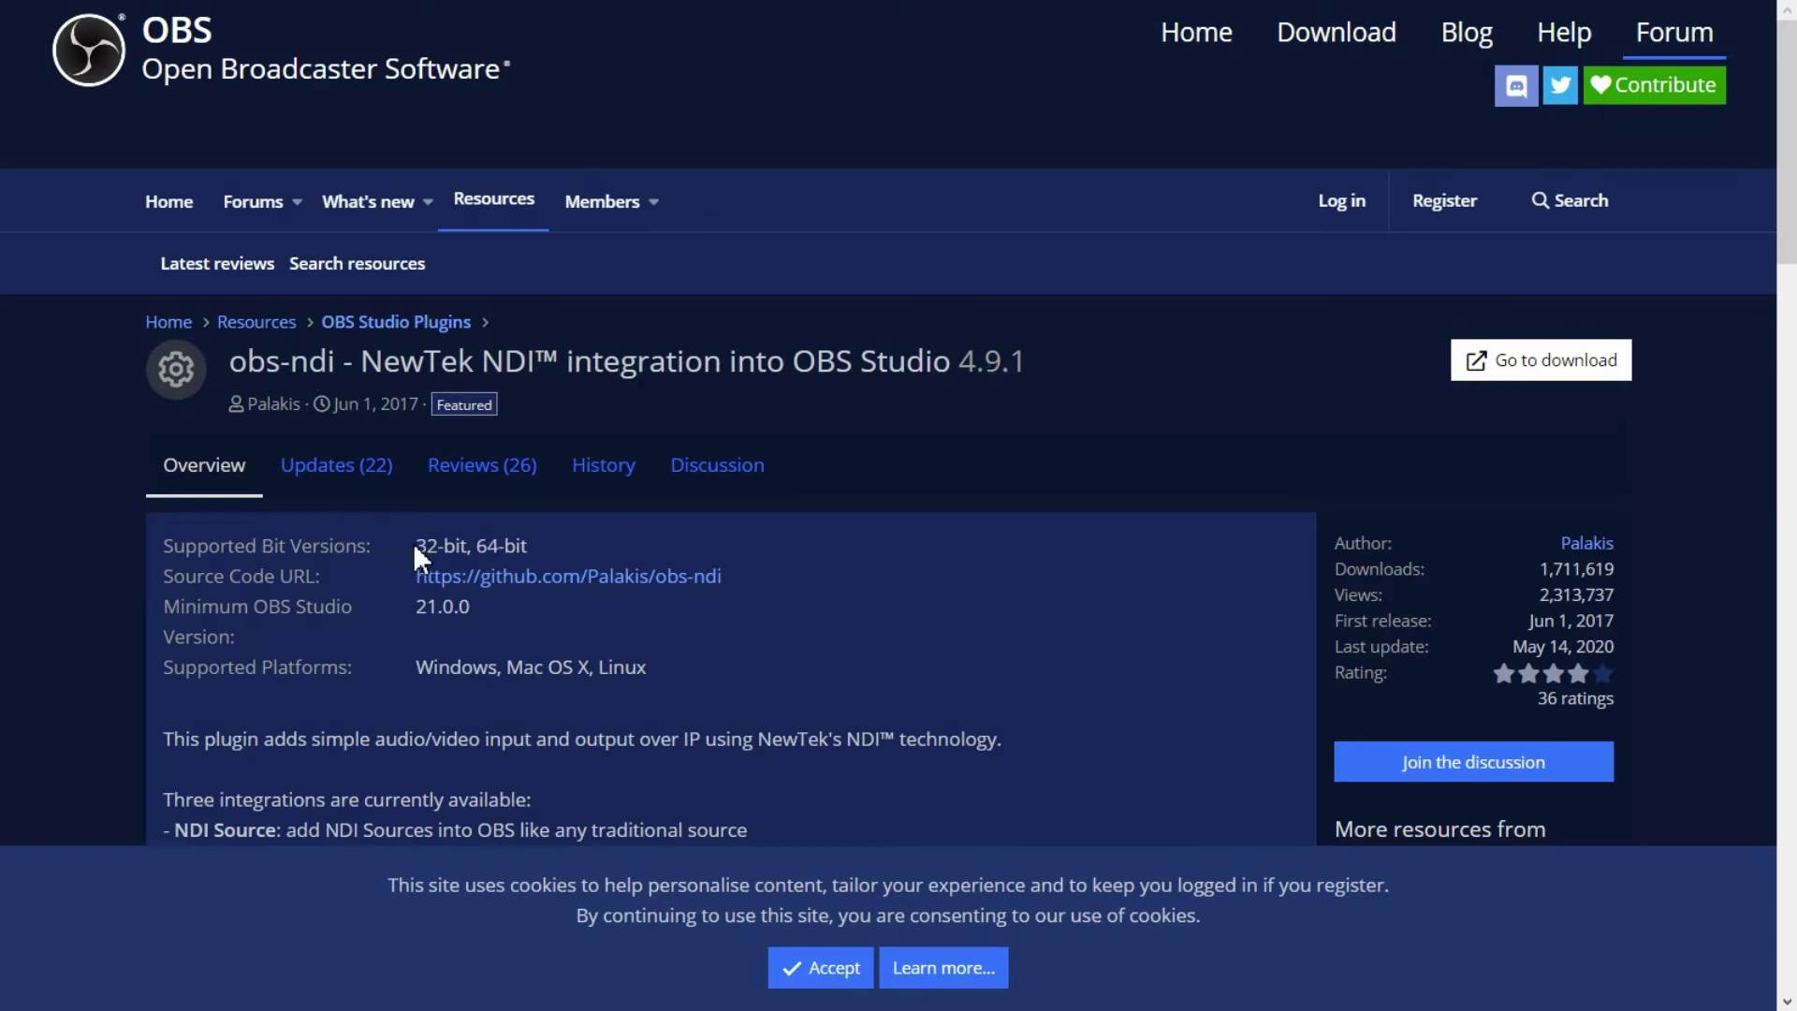
left_click_drag(413, 542, 541, 542)
left_click(542, 542)
left_click(1514, 378)
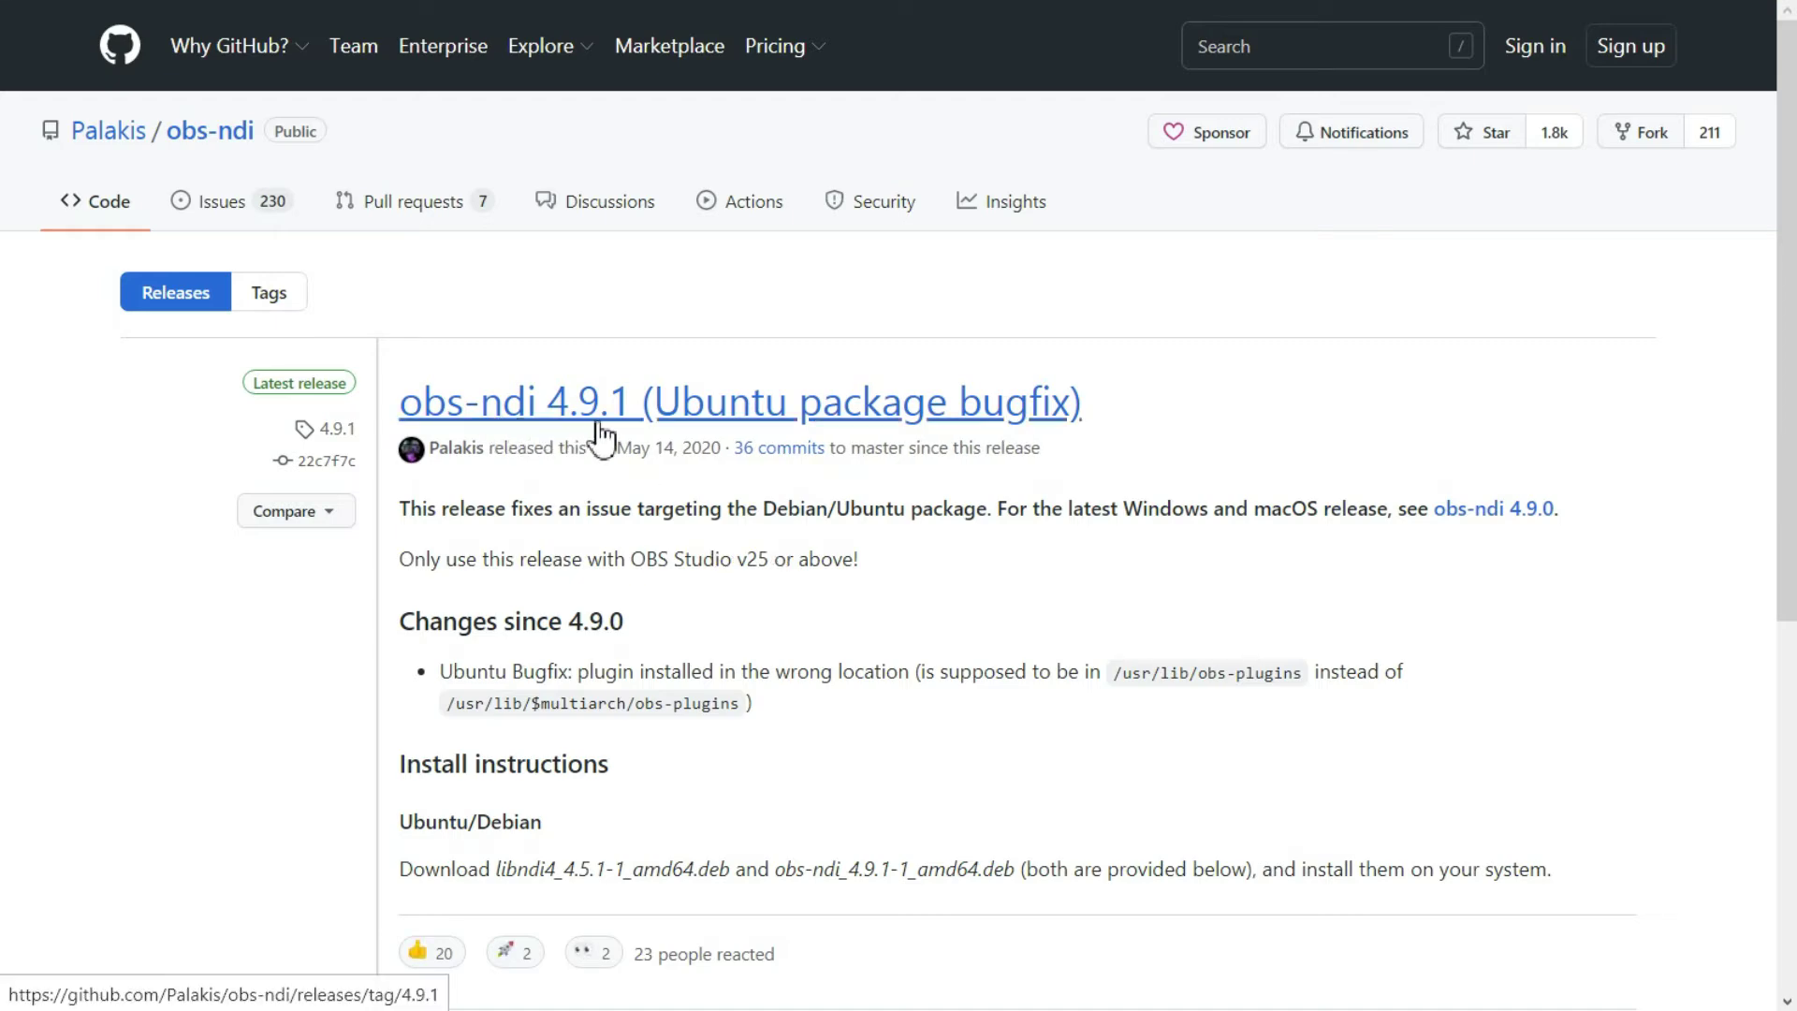
Step: Download obs-ndi-4.9.0-Windows-Installer.exe from the release assets and go to the folder containing it
scroll(621, 522, "down", 3)
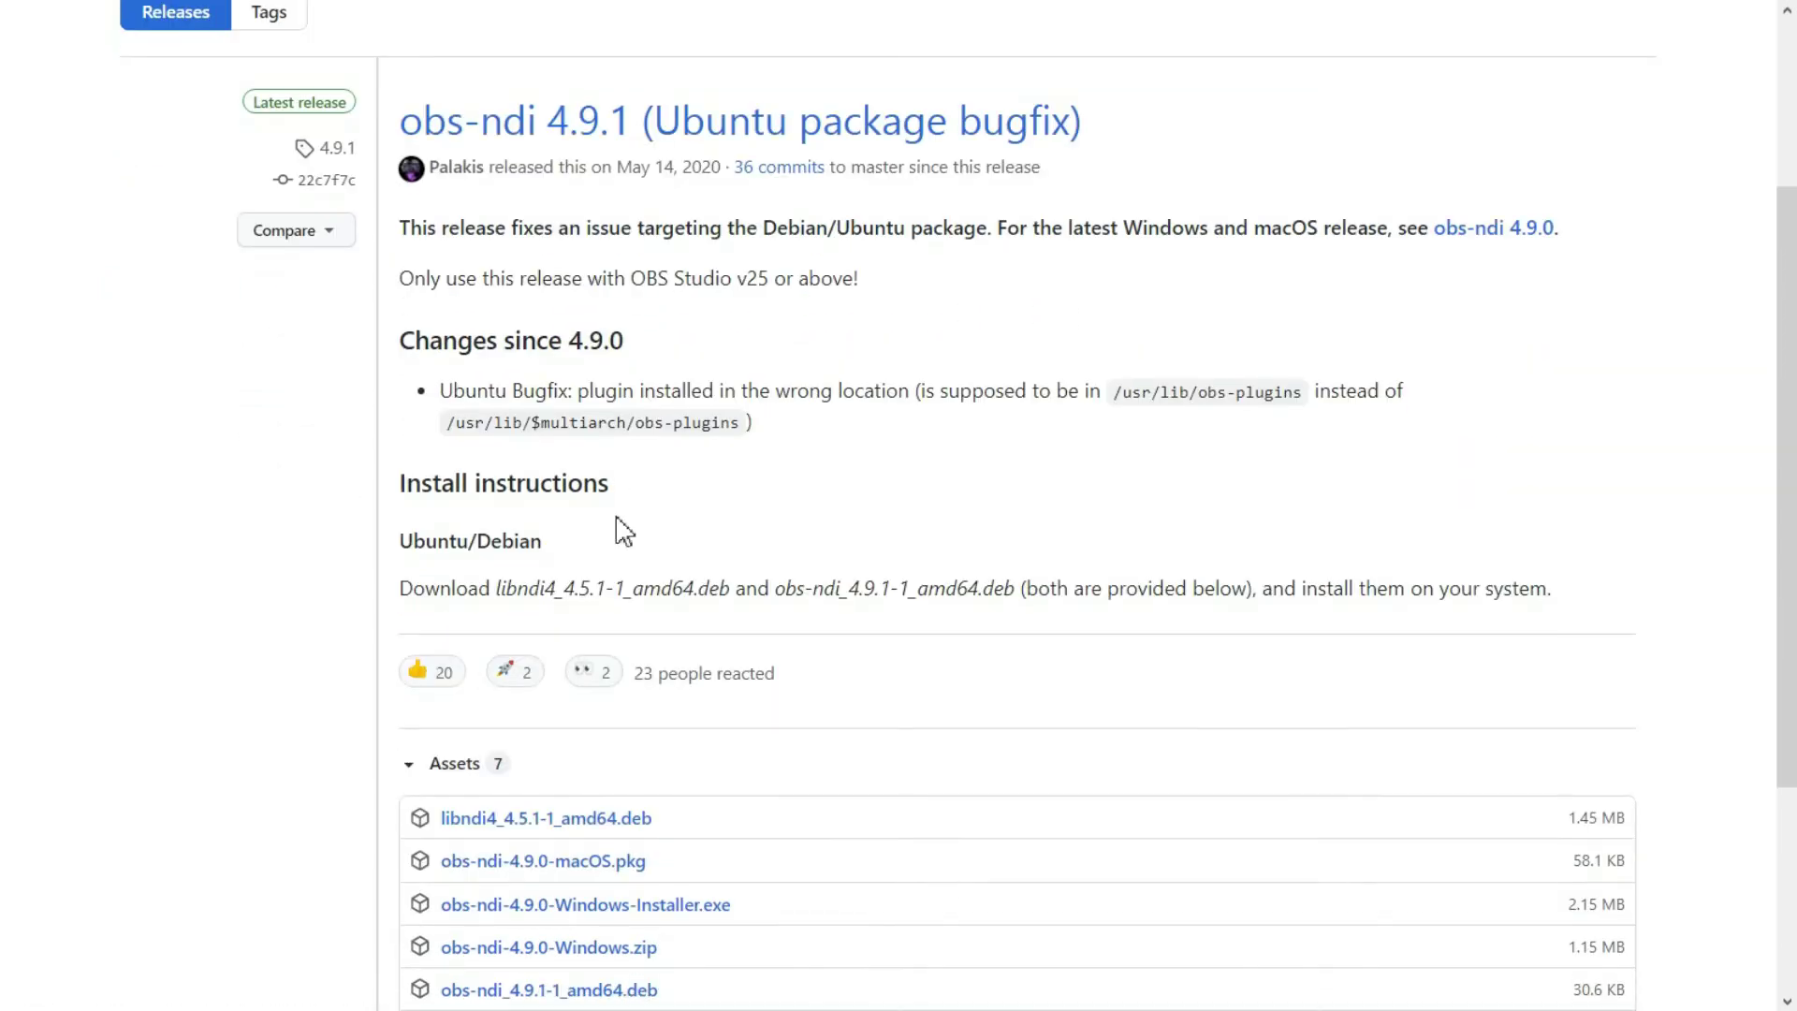
scroll(624, 531, "down", 2)
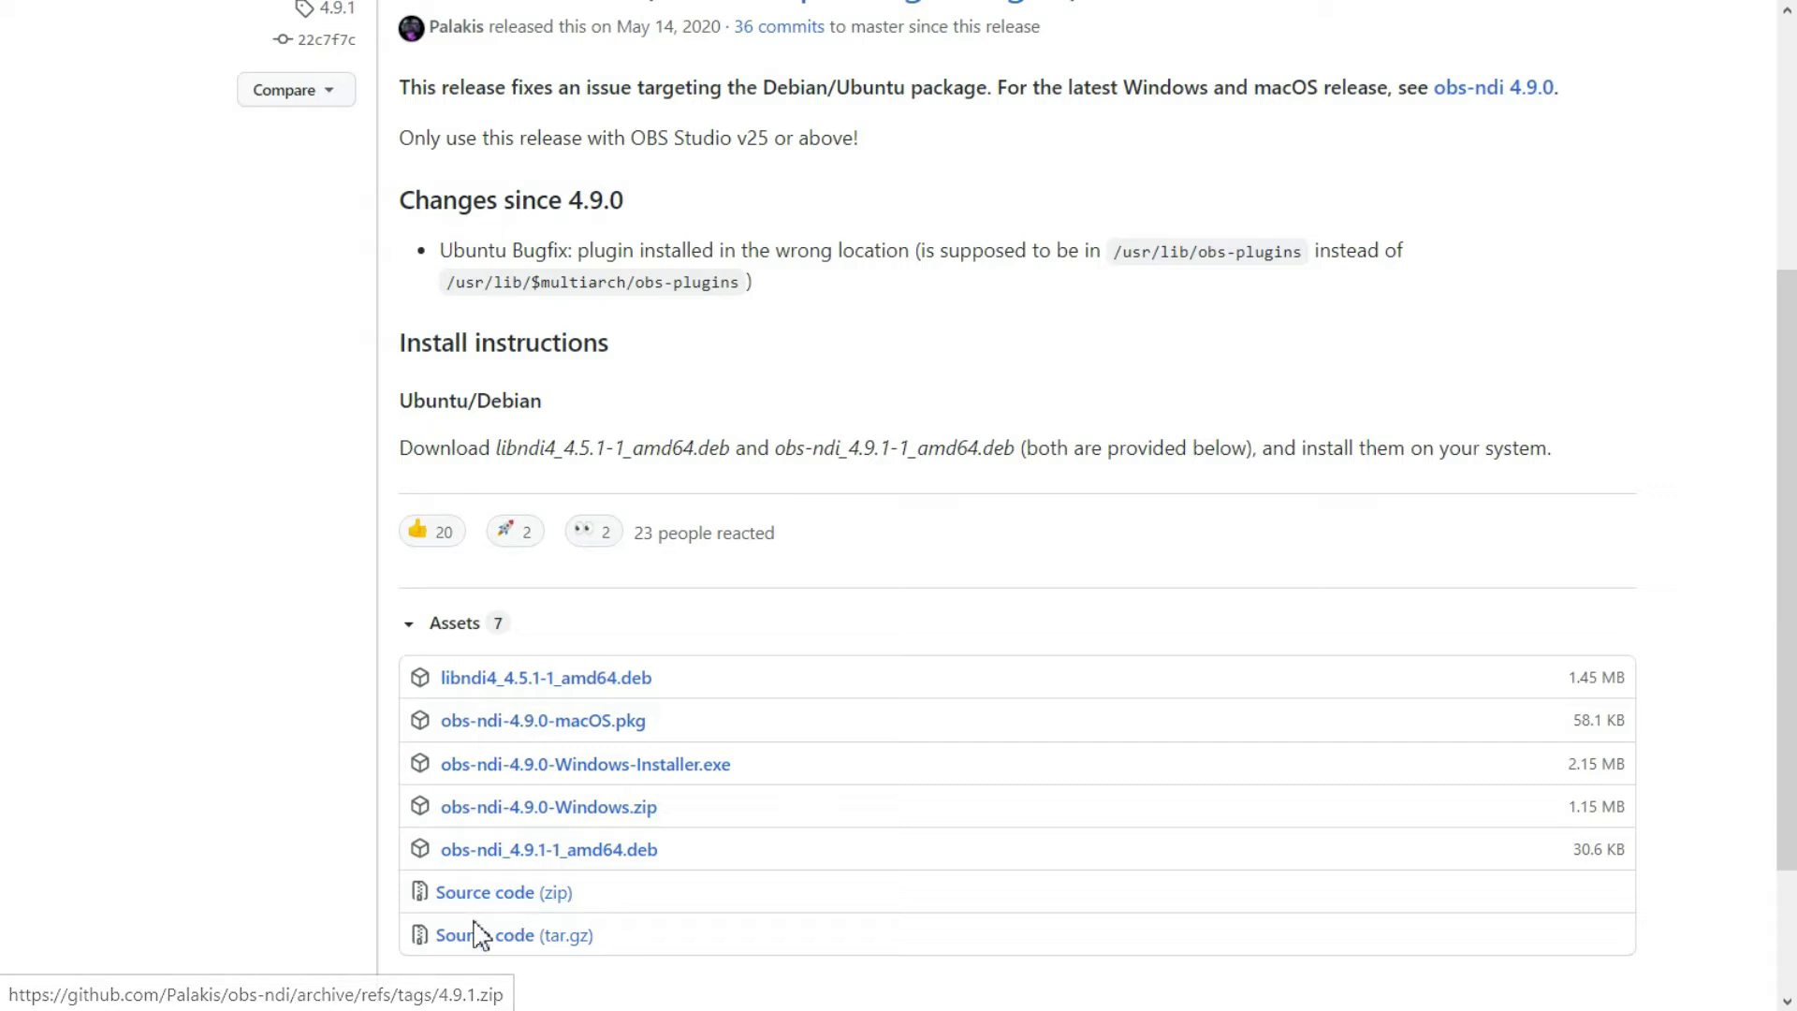
left_click(597, 764)
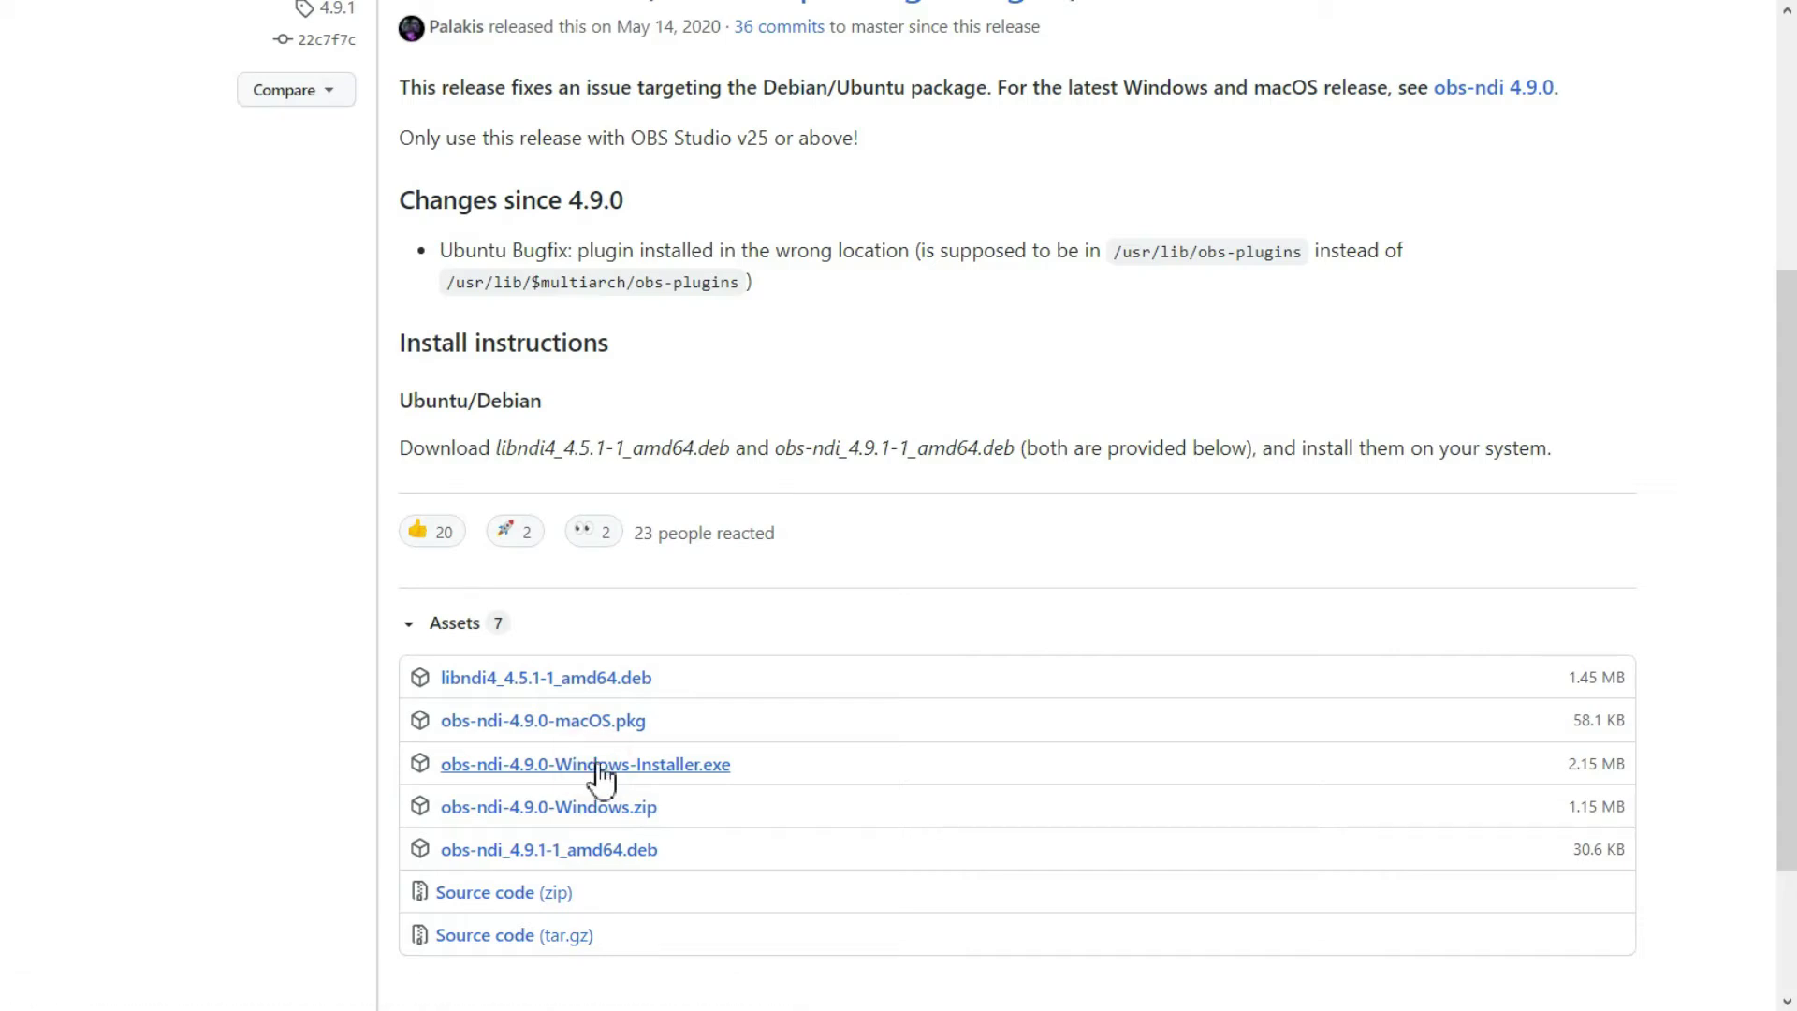
left_click(755, 773)
left_click(605, 300)
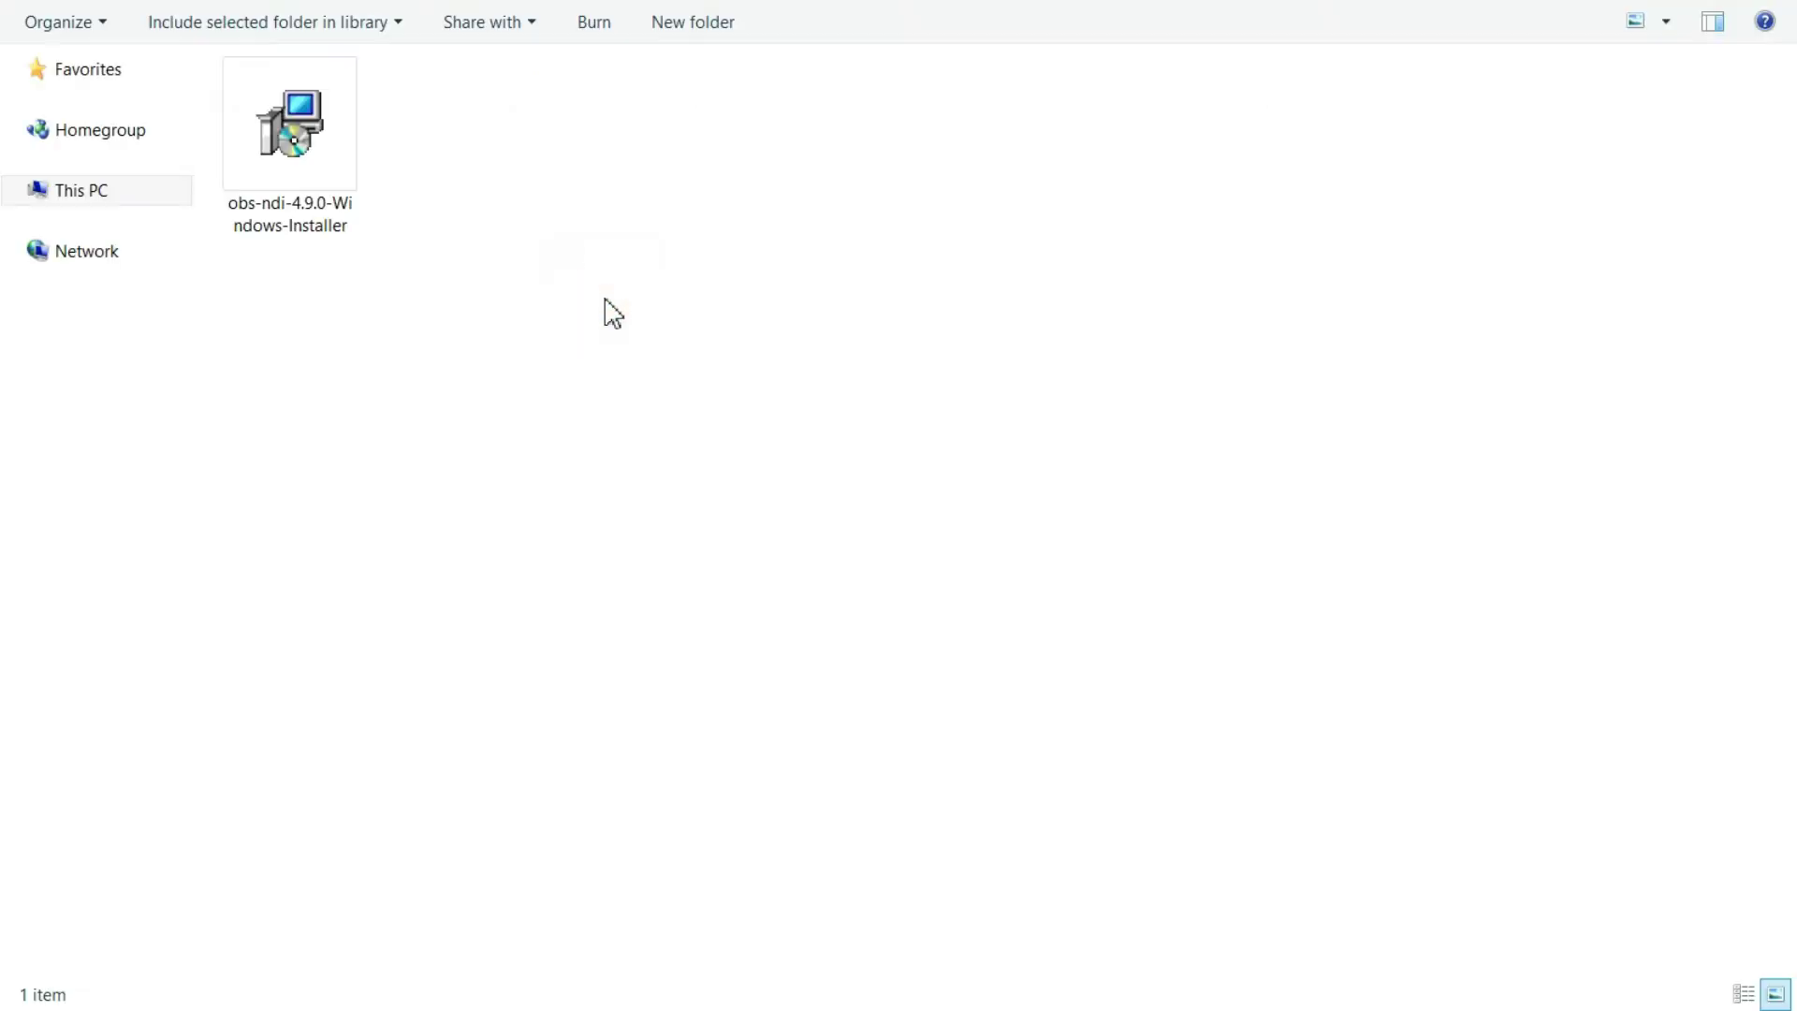
Step: Run the obs-ndi-4.9.0-Windows-Installer file as administrator
double_click(313, 150)
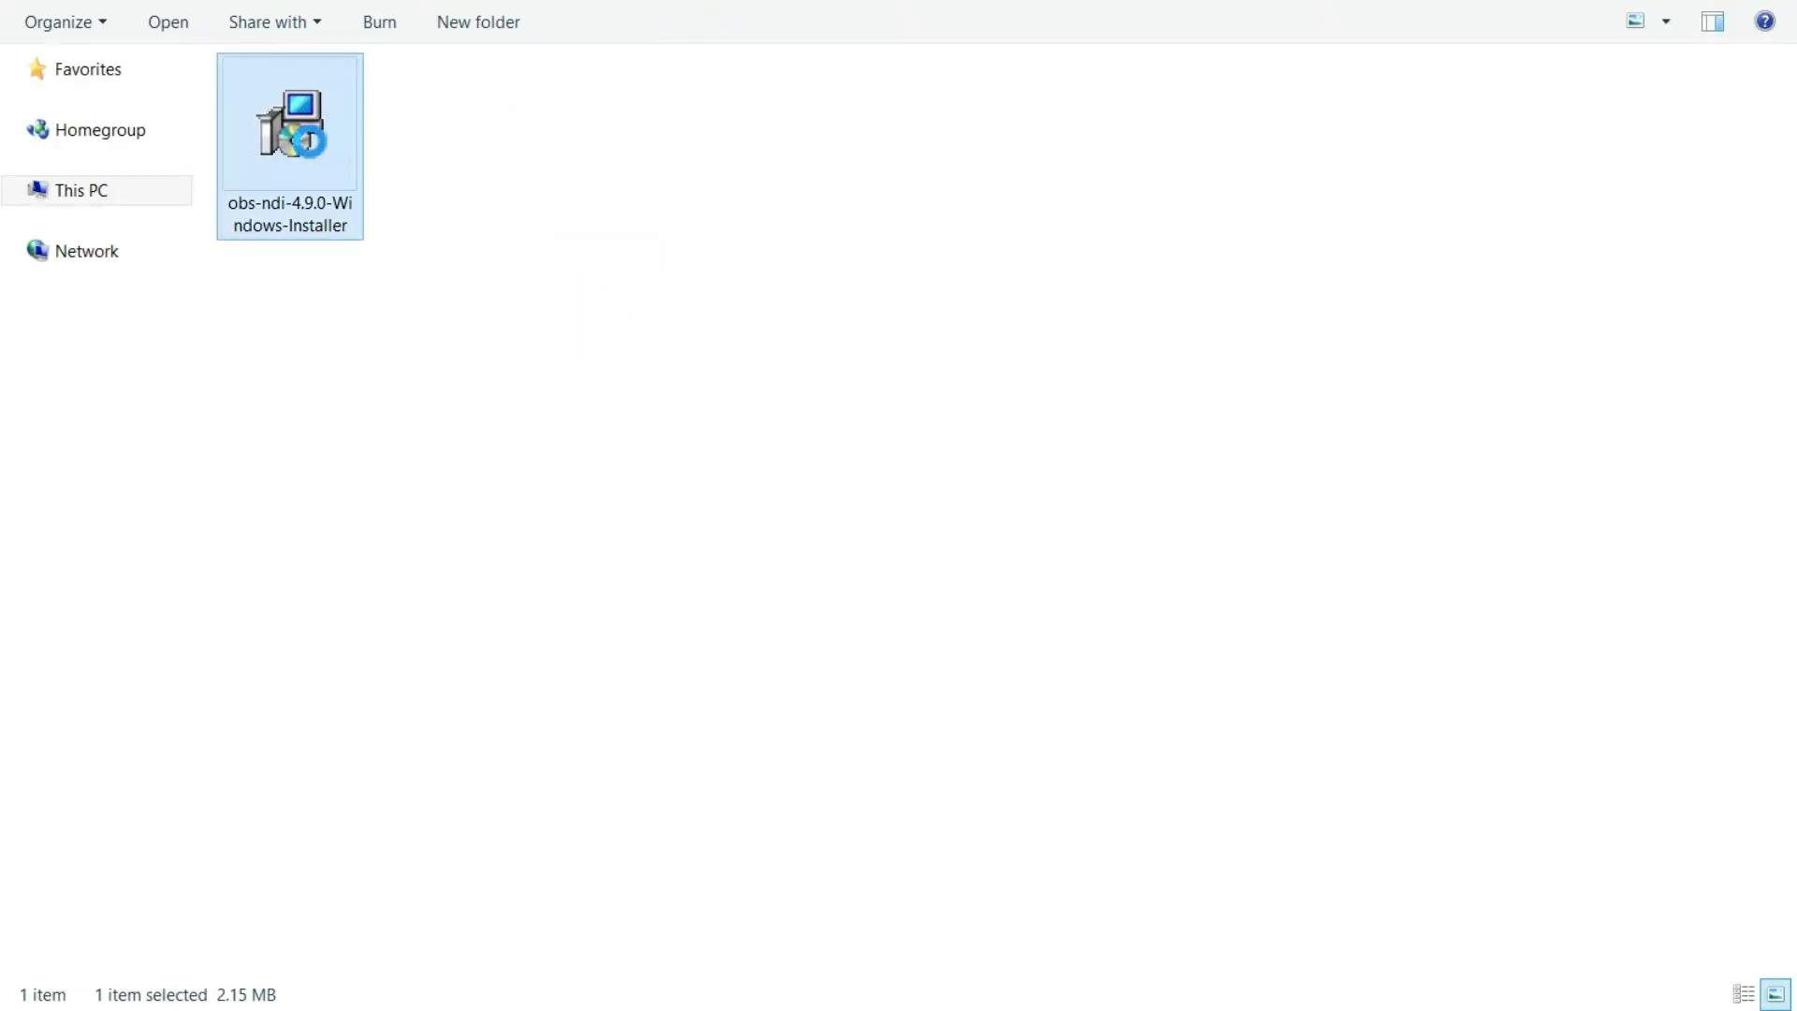
right_click(313, 150)
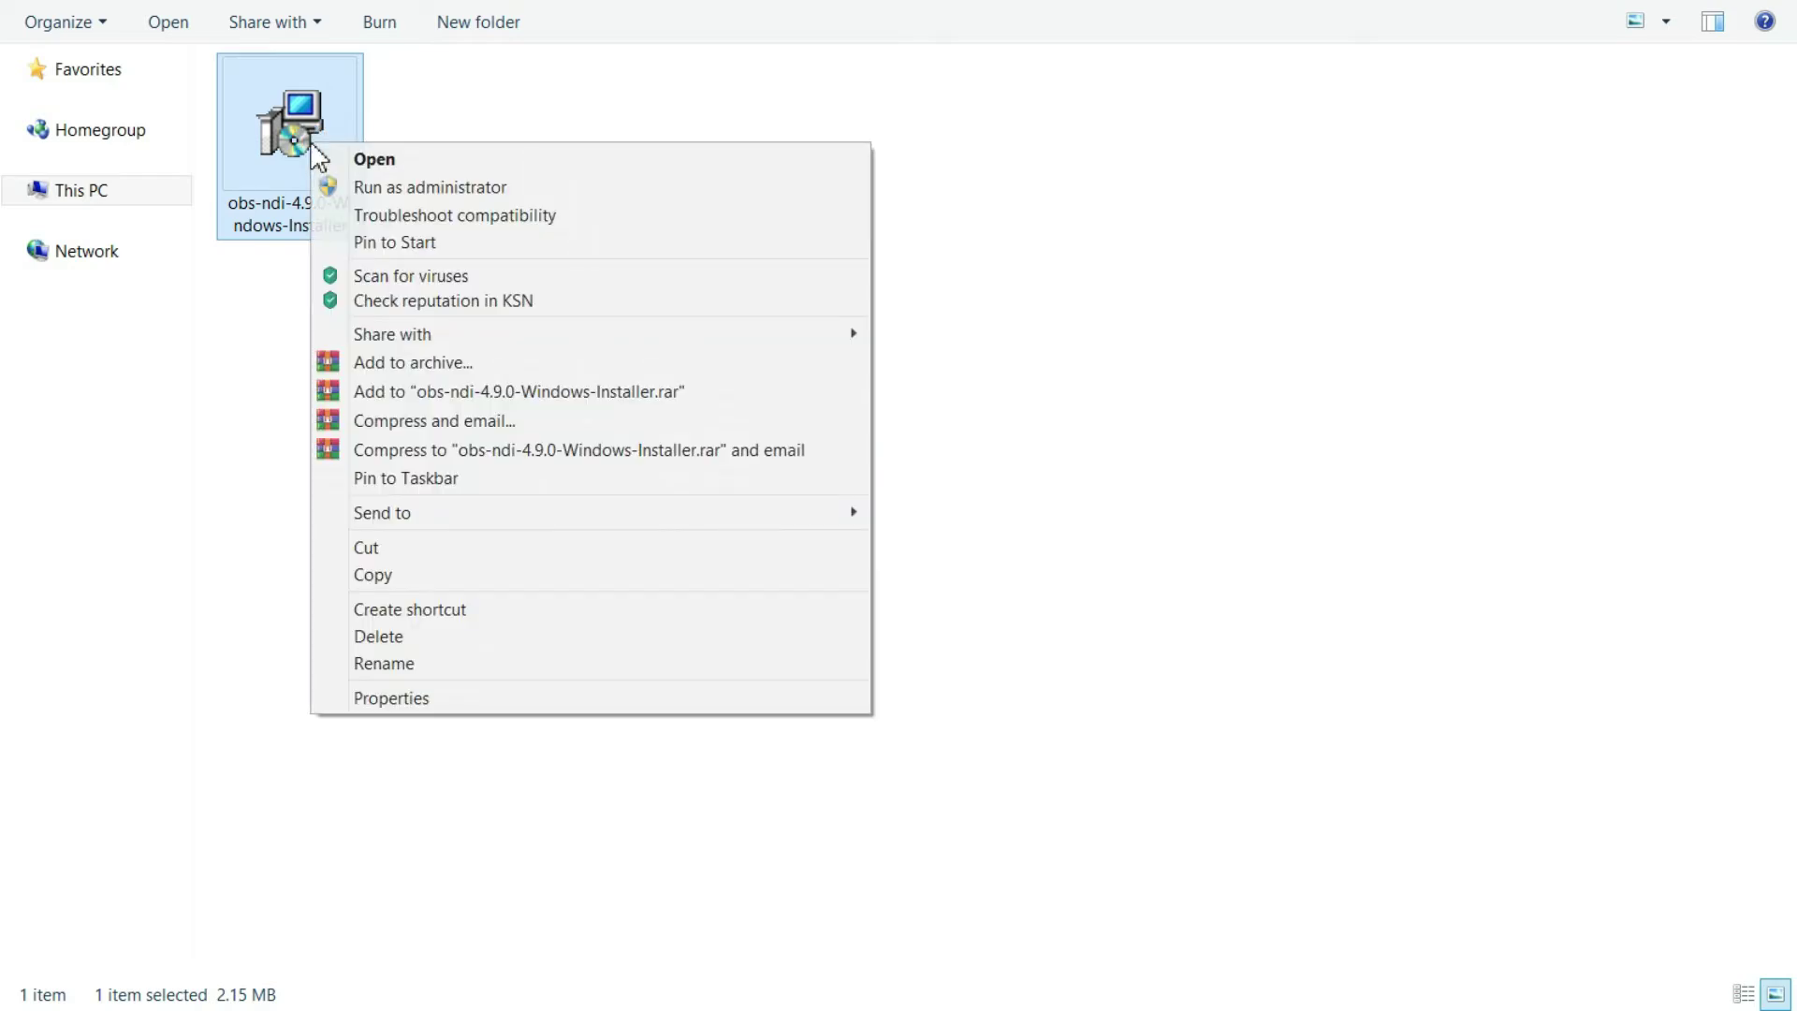
left_click(499, 193)
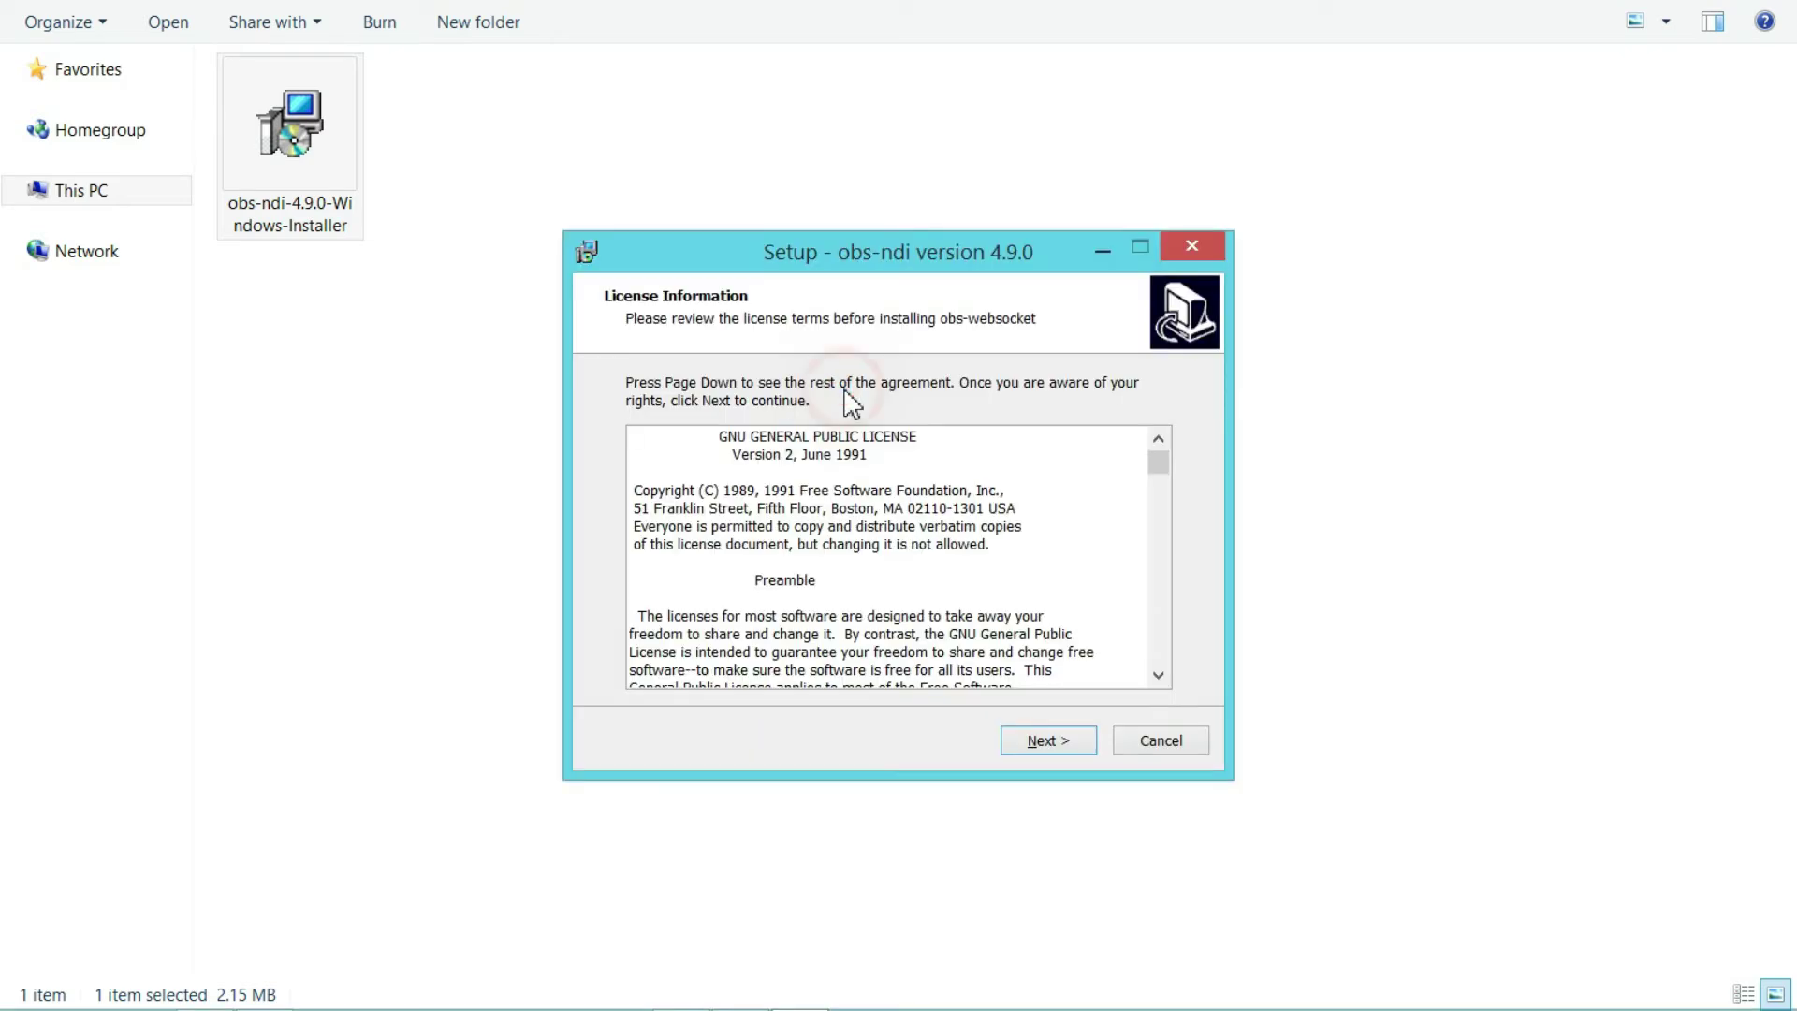
Step: Install obs-ndi as a full installation with the NDI 4.5.1 Runtime into the existing obs-studio folder, keeping the default Start Menu folder
left_click(1035, 742)
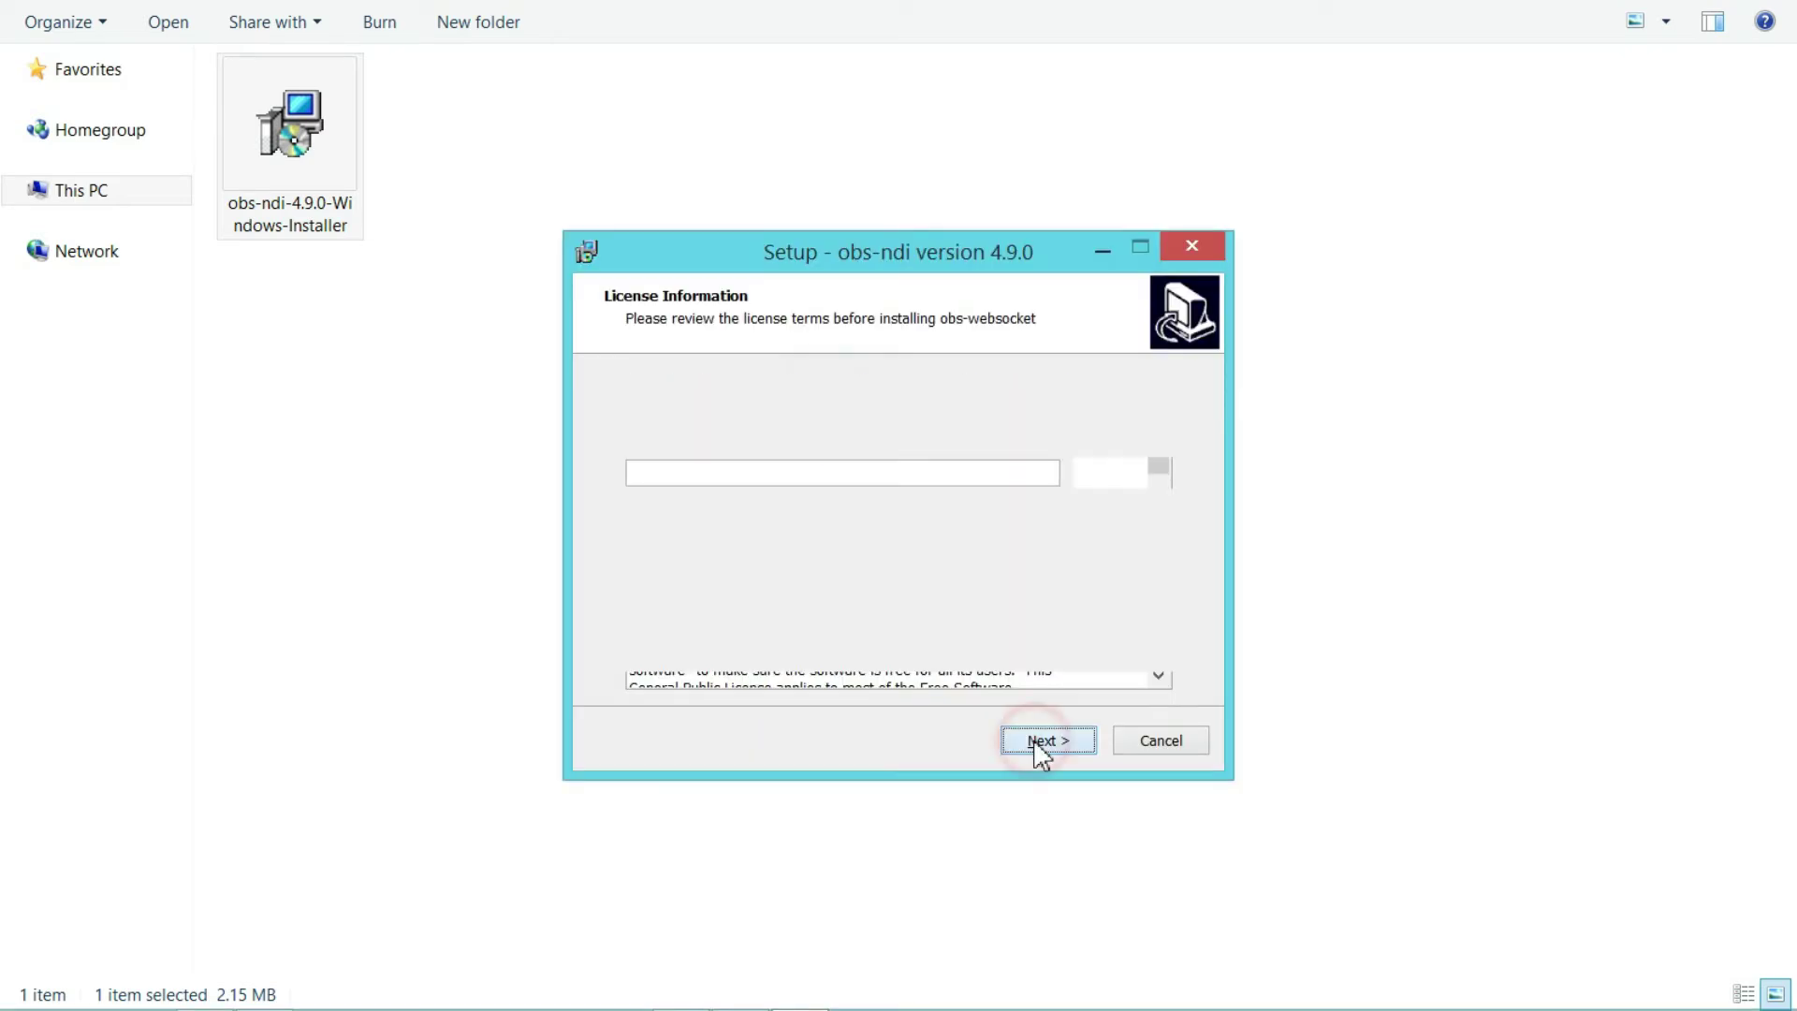
left_click(1041, 739)
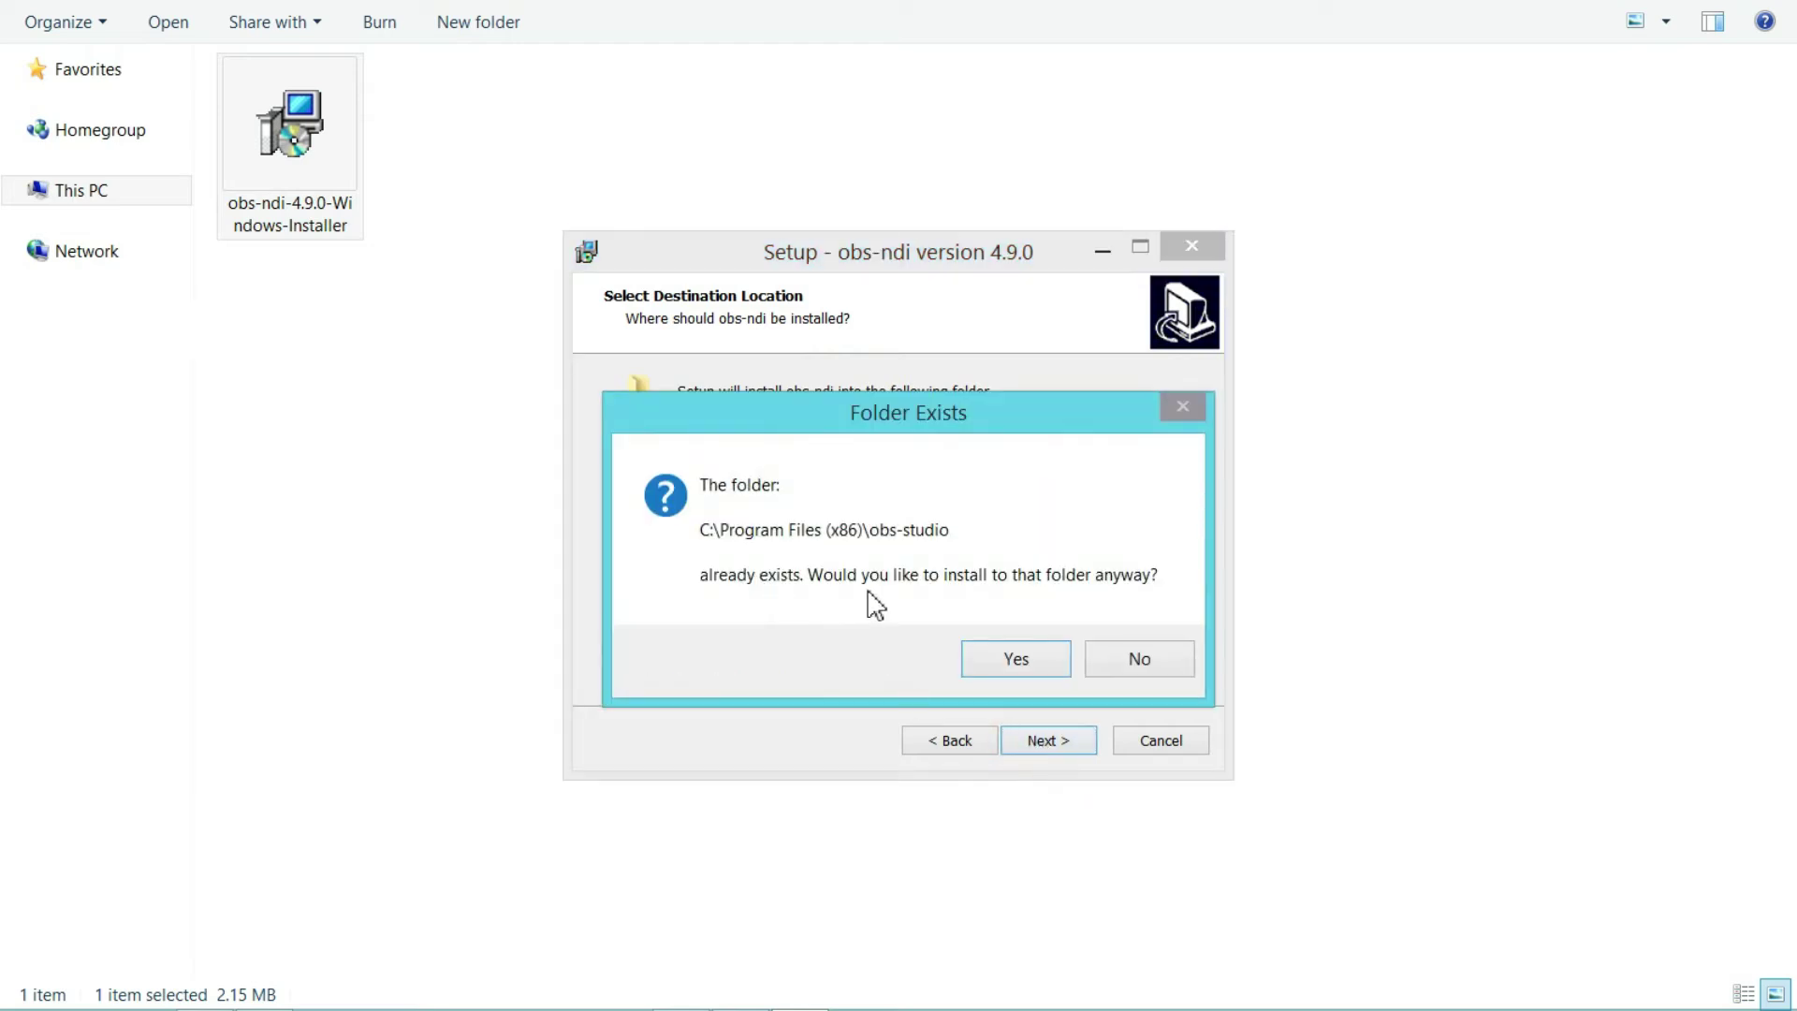
left_click(1020, 658)
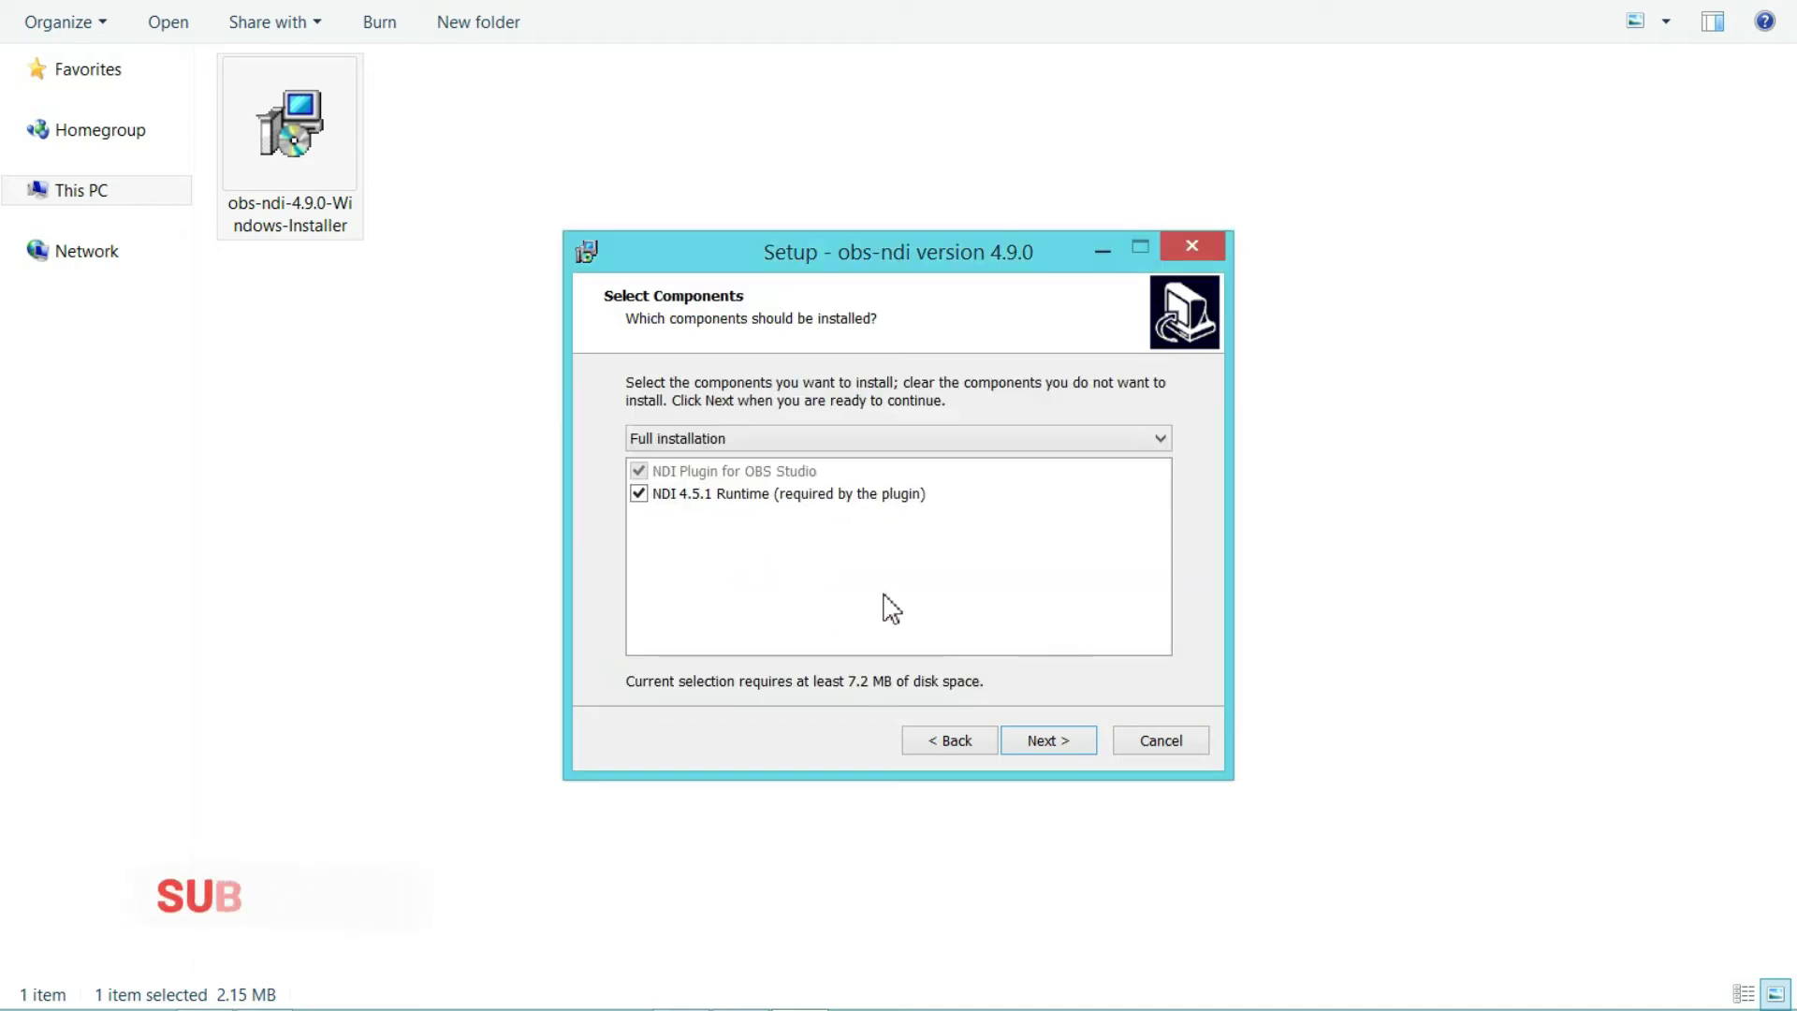
left_click(1046, 742)
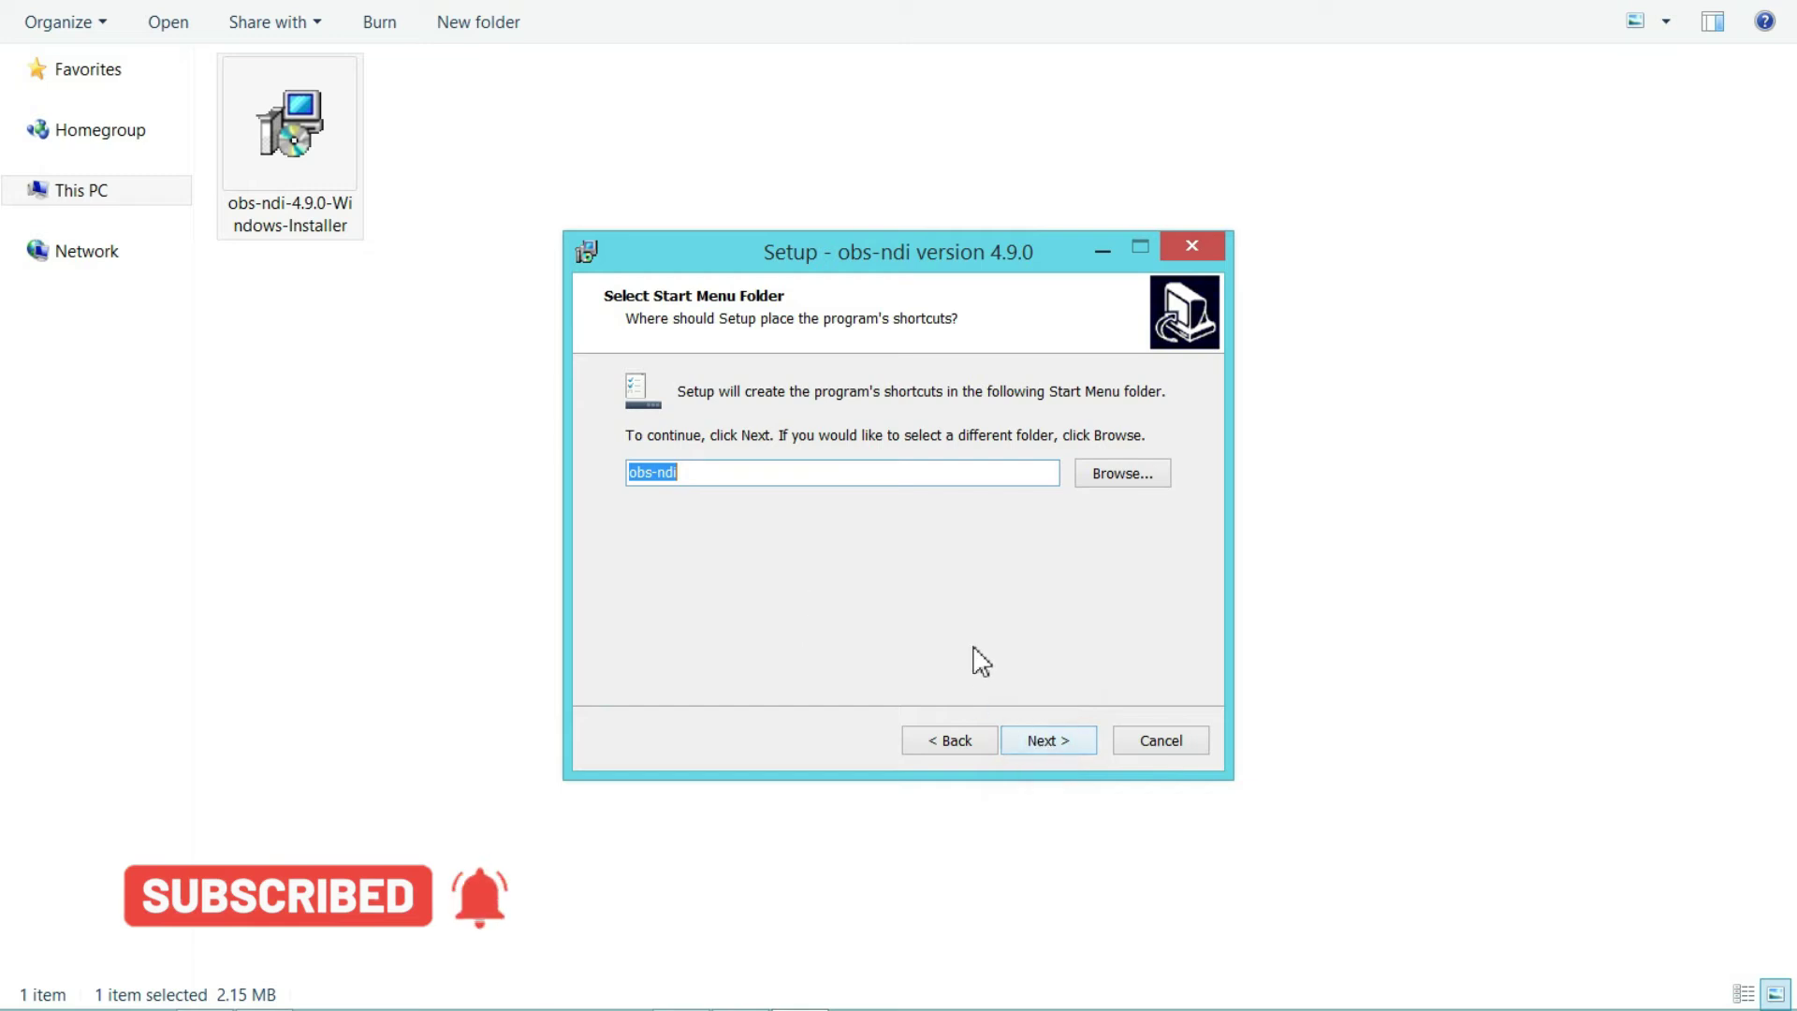
left_click(1072, 743)
left_click(1065, 743)
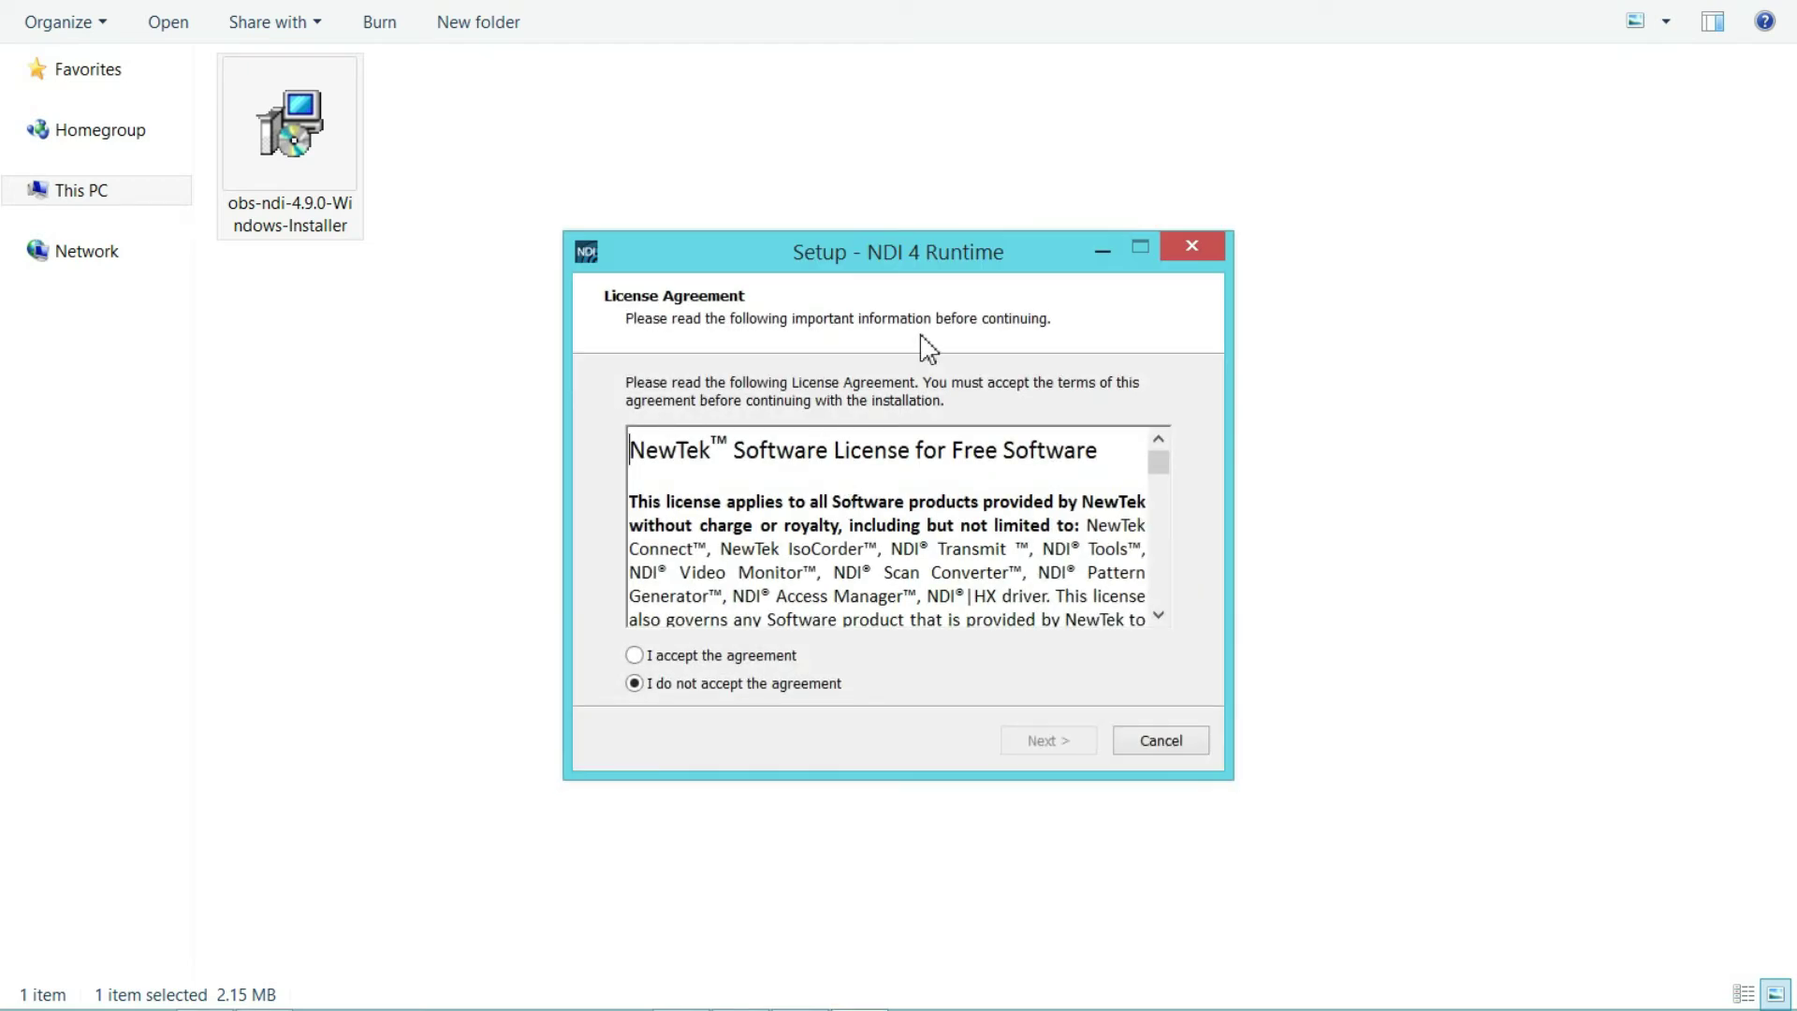
Step: Accept the NDI 4 Runtime license agreement, install the runtime with the default folders, and finish the setup
left_click(635, 655)
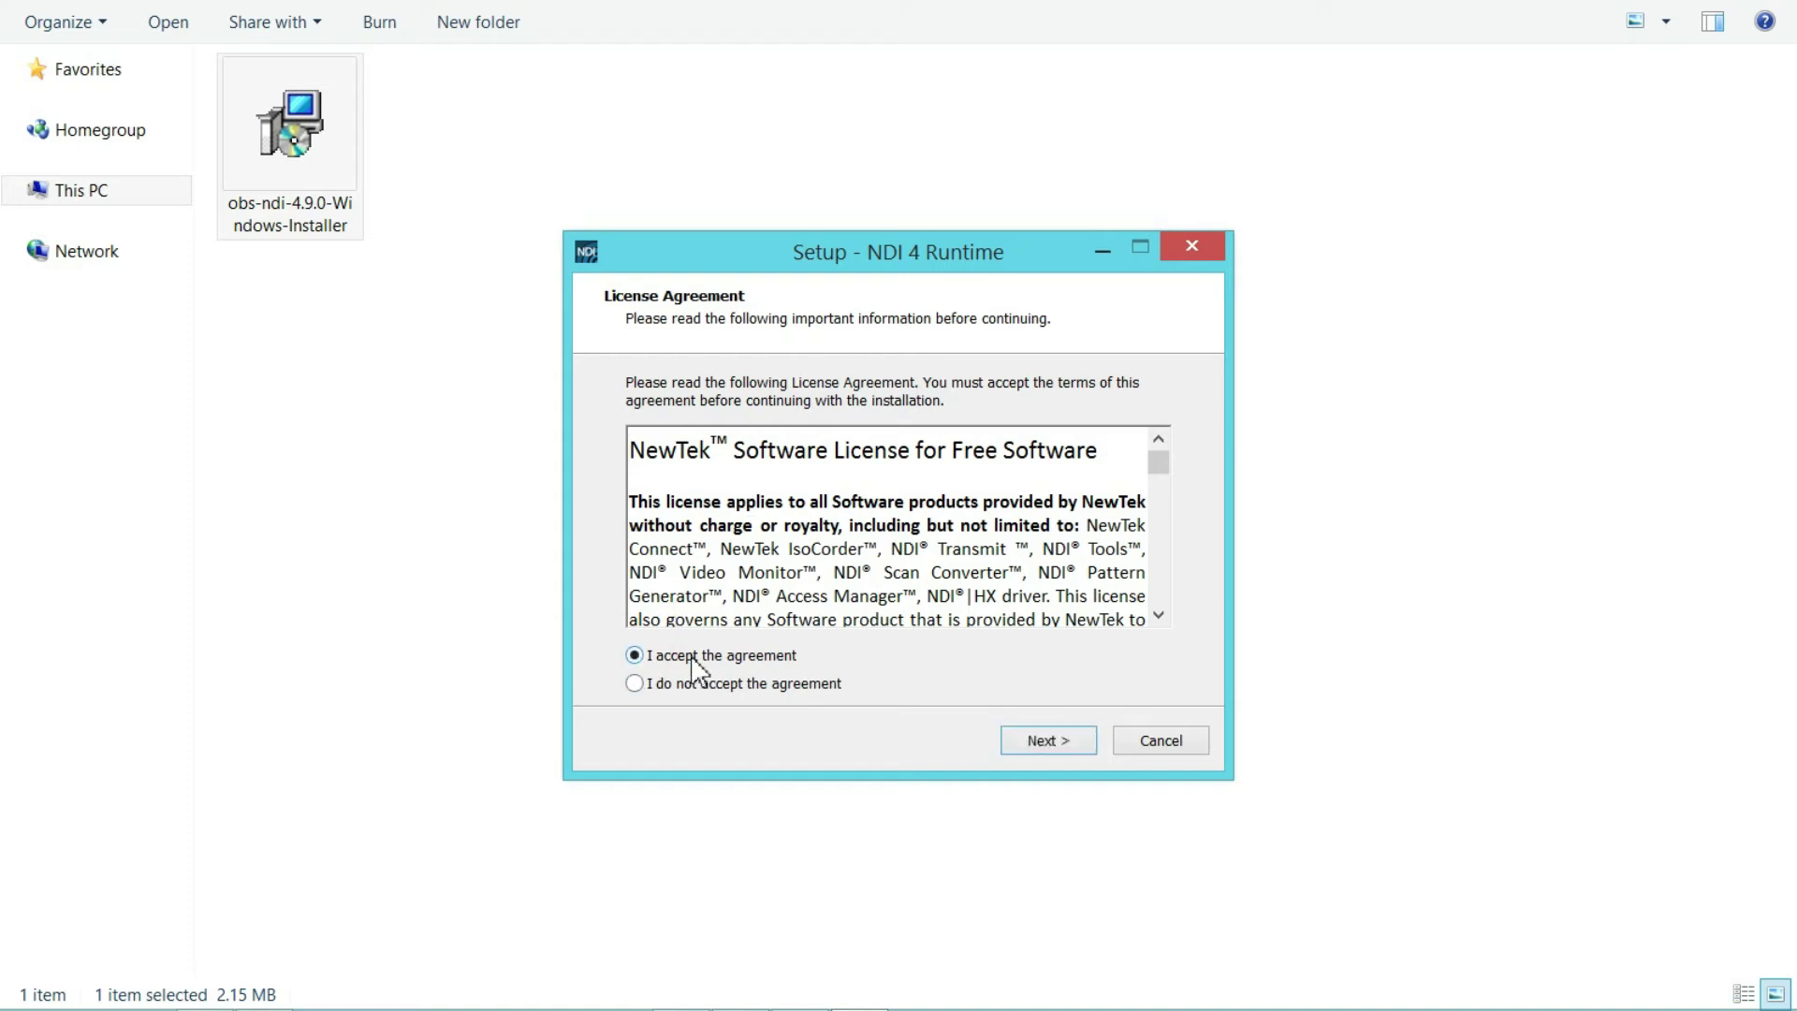
left_click(1067, 745)
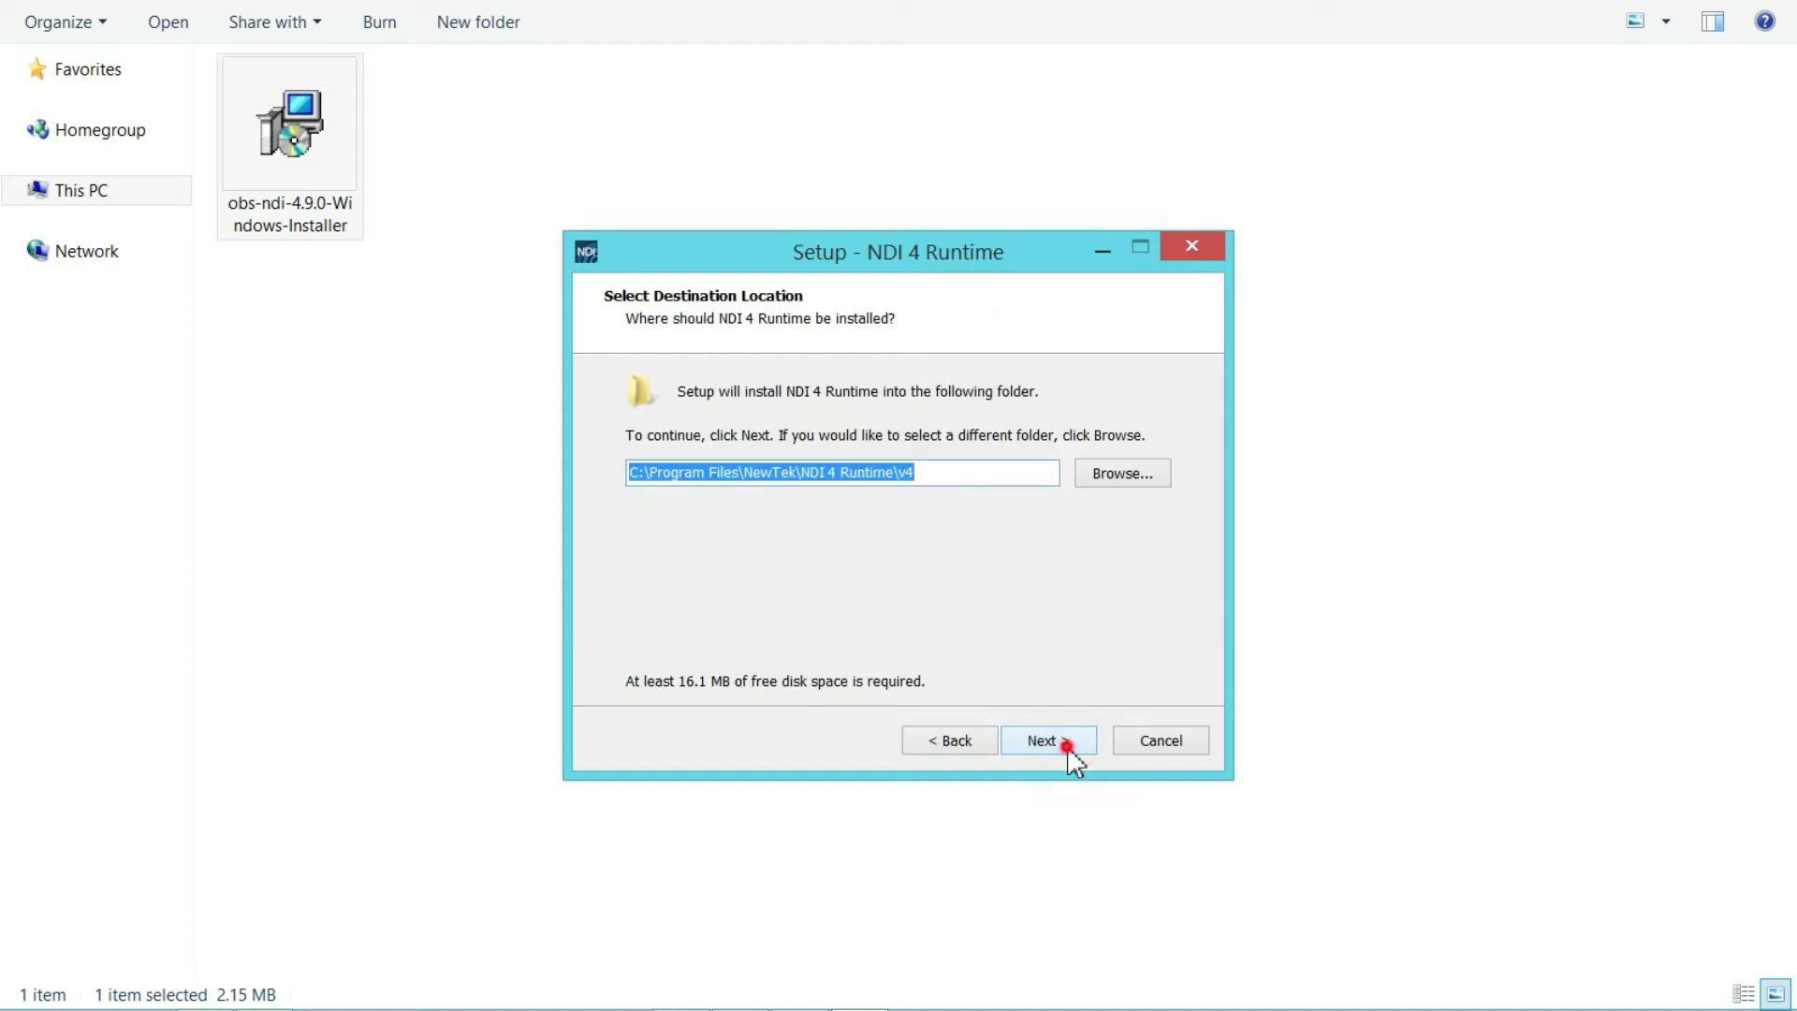
left_click(1067, 746)
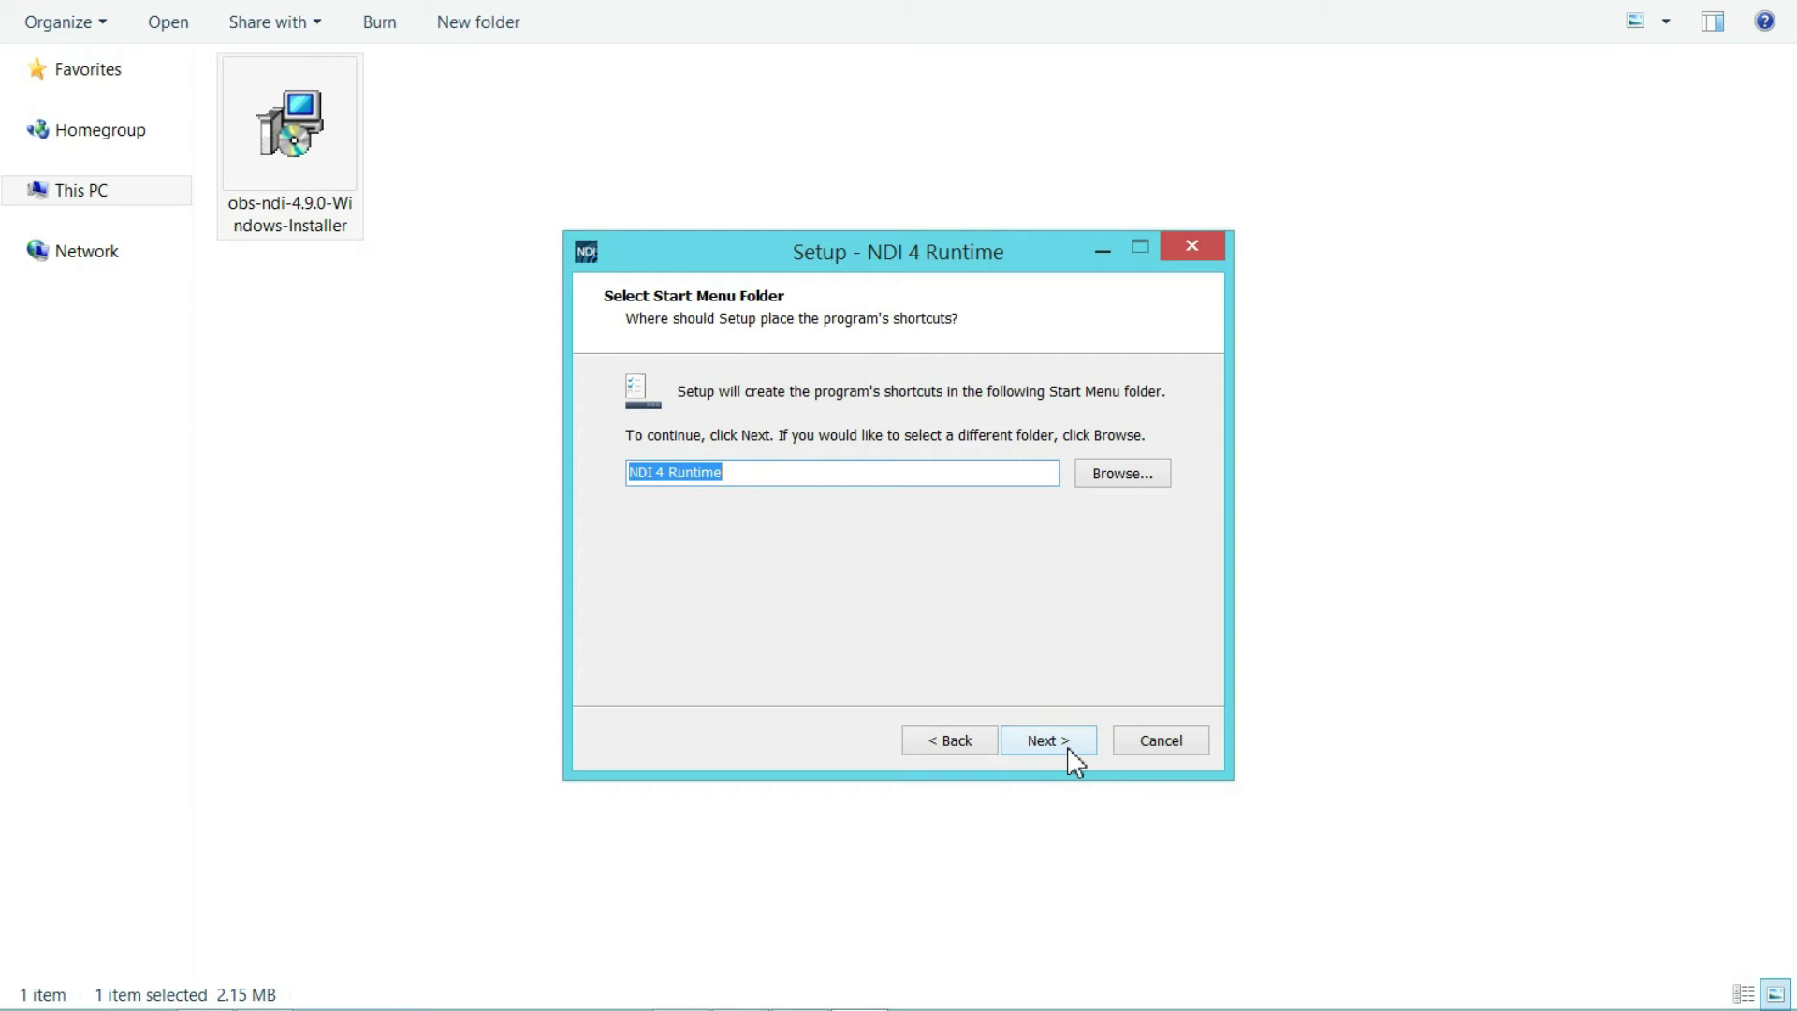
left_click(1067, 746)
left_click(1067, 746)
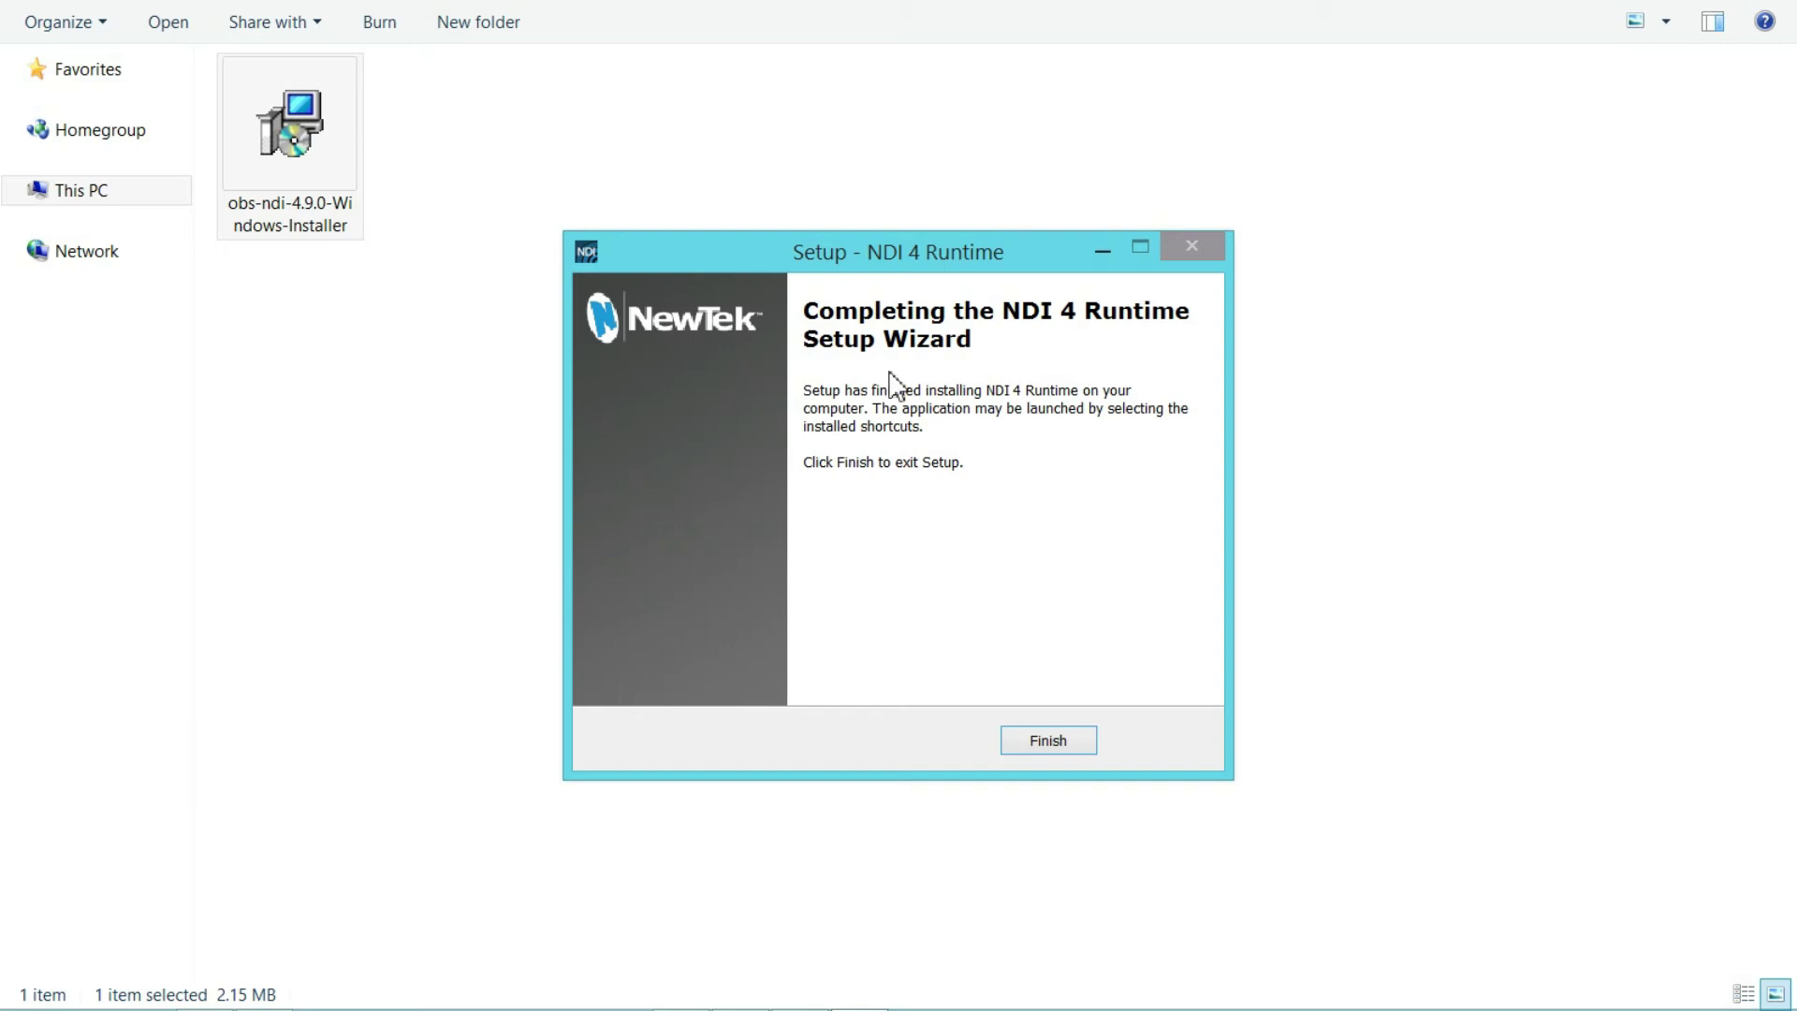
left_click(1050, 742)
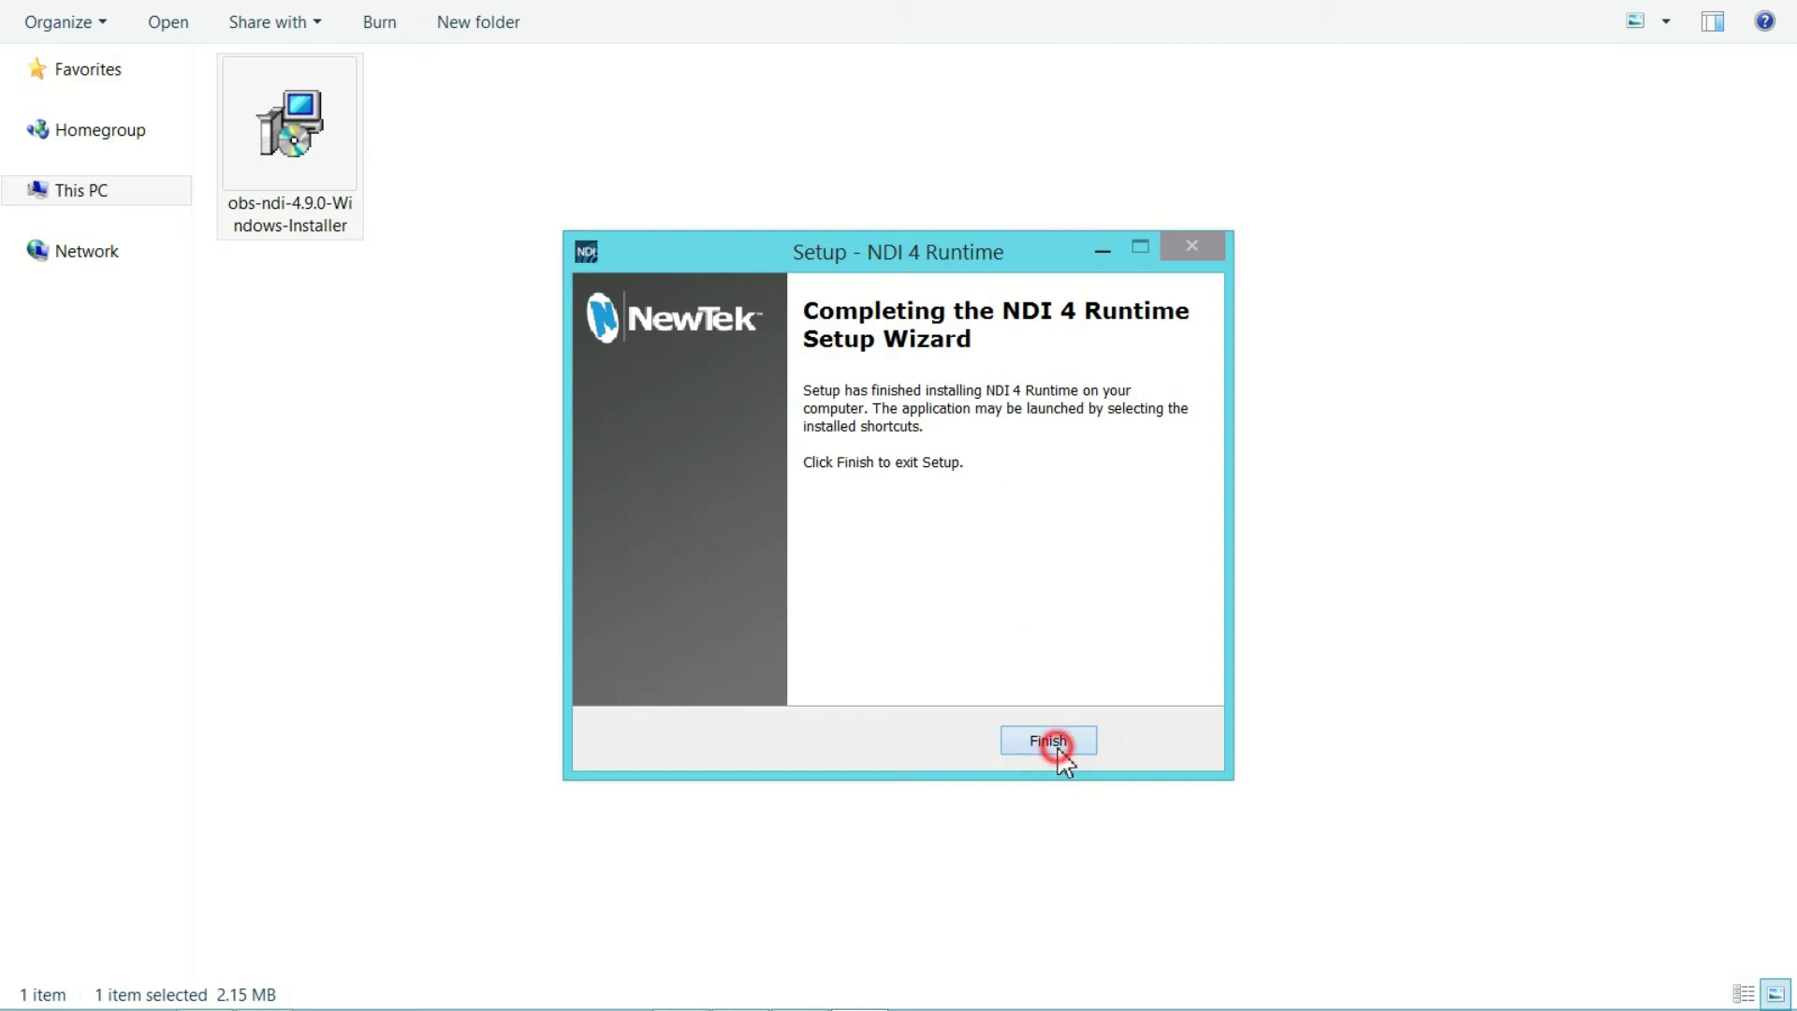
left_click(1048, 741)
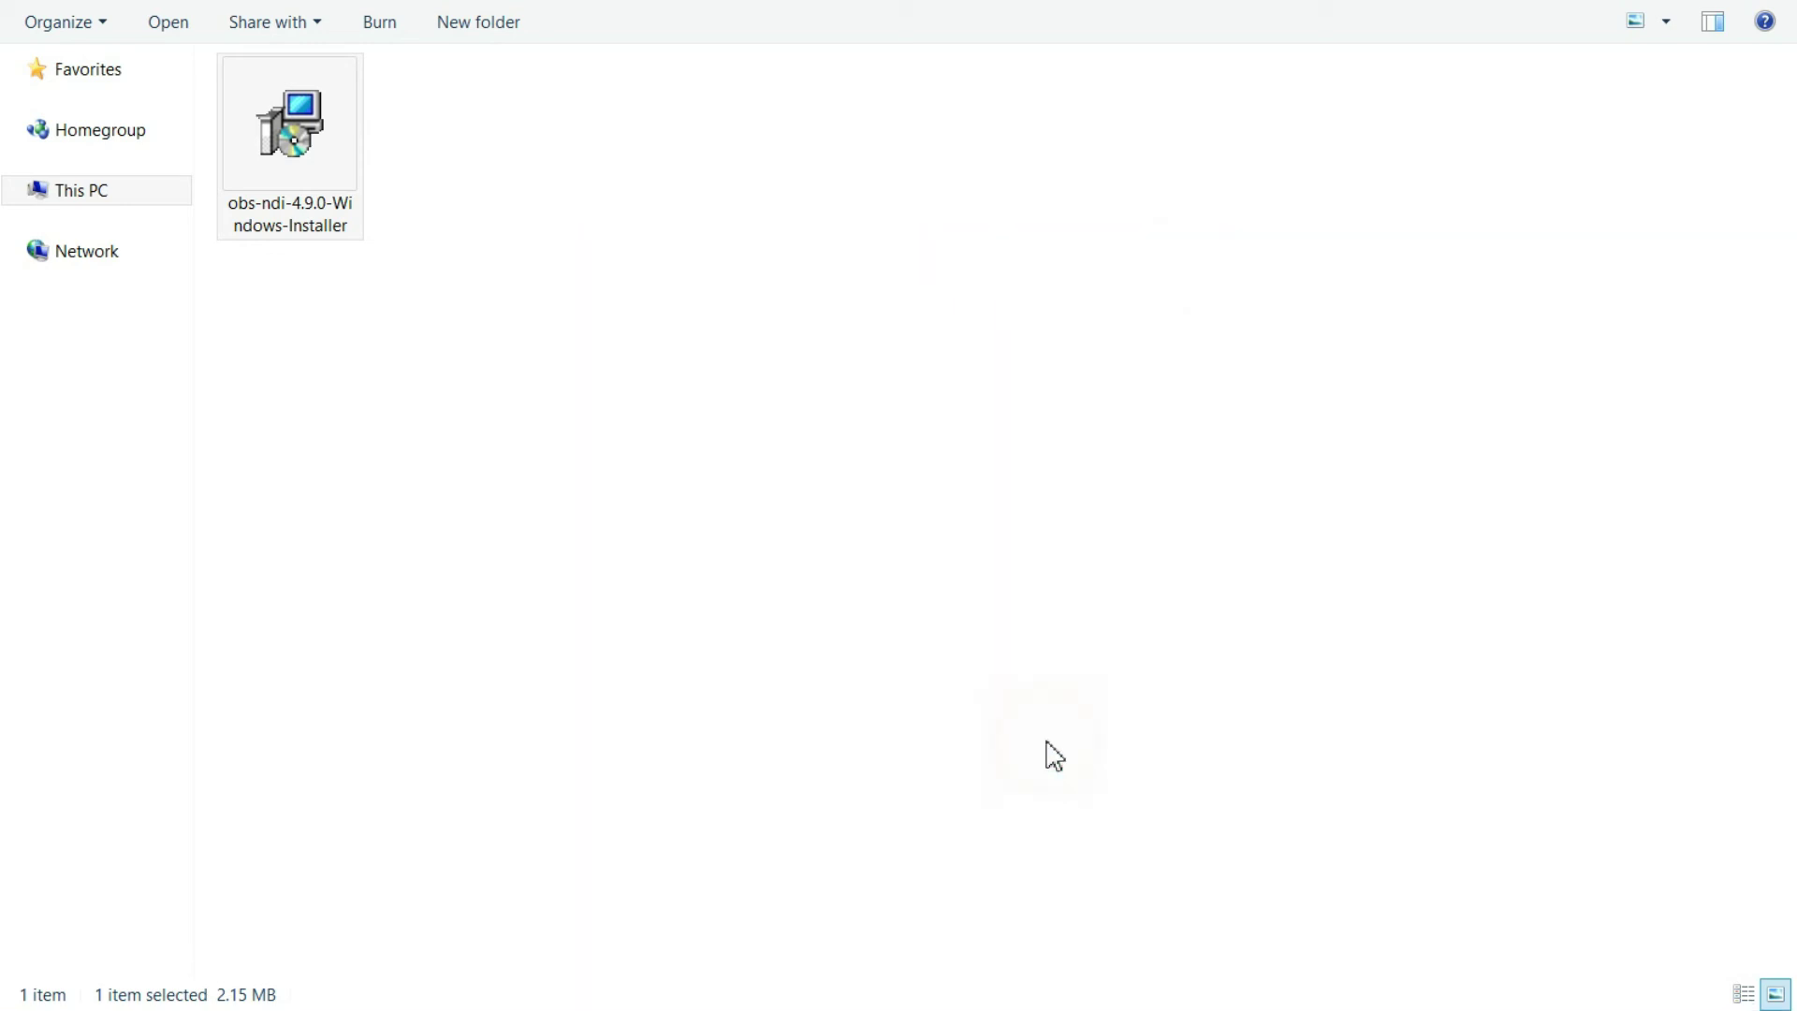
left_click(850, 554)
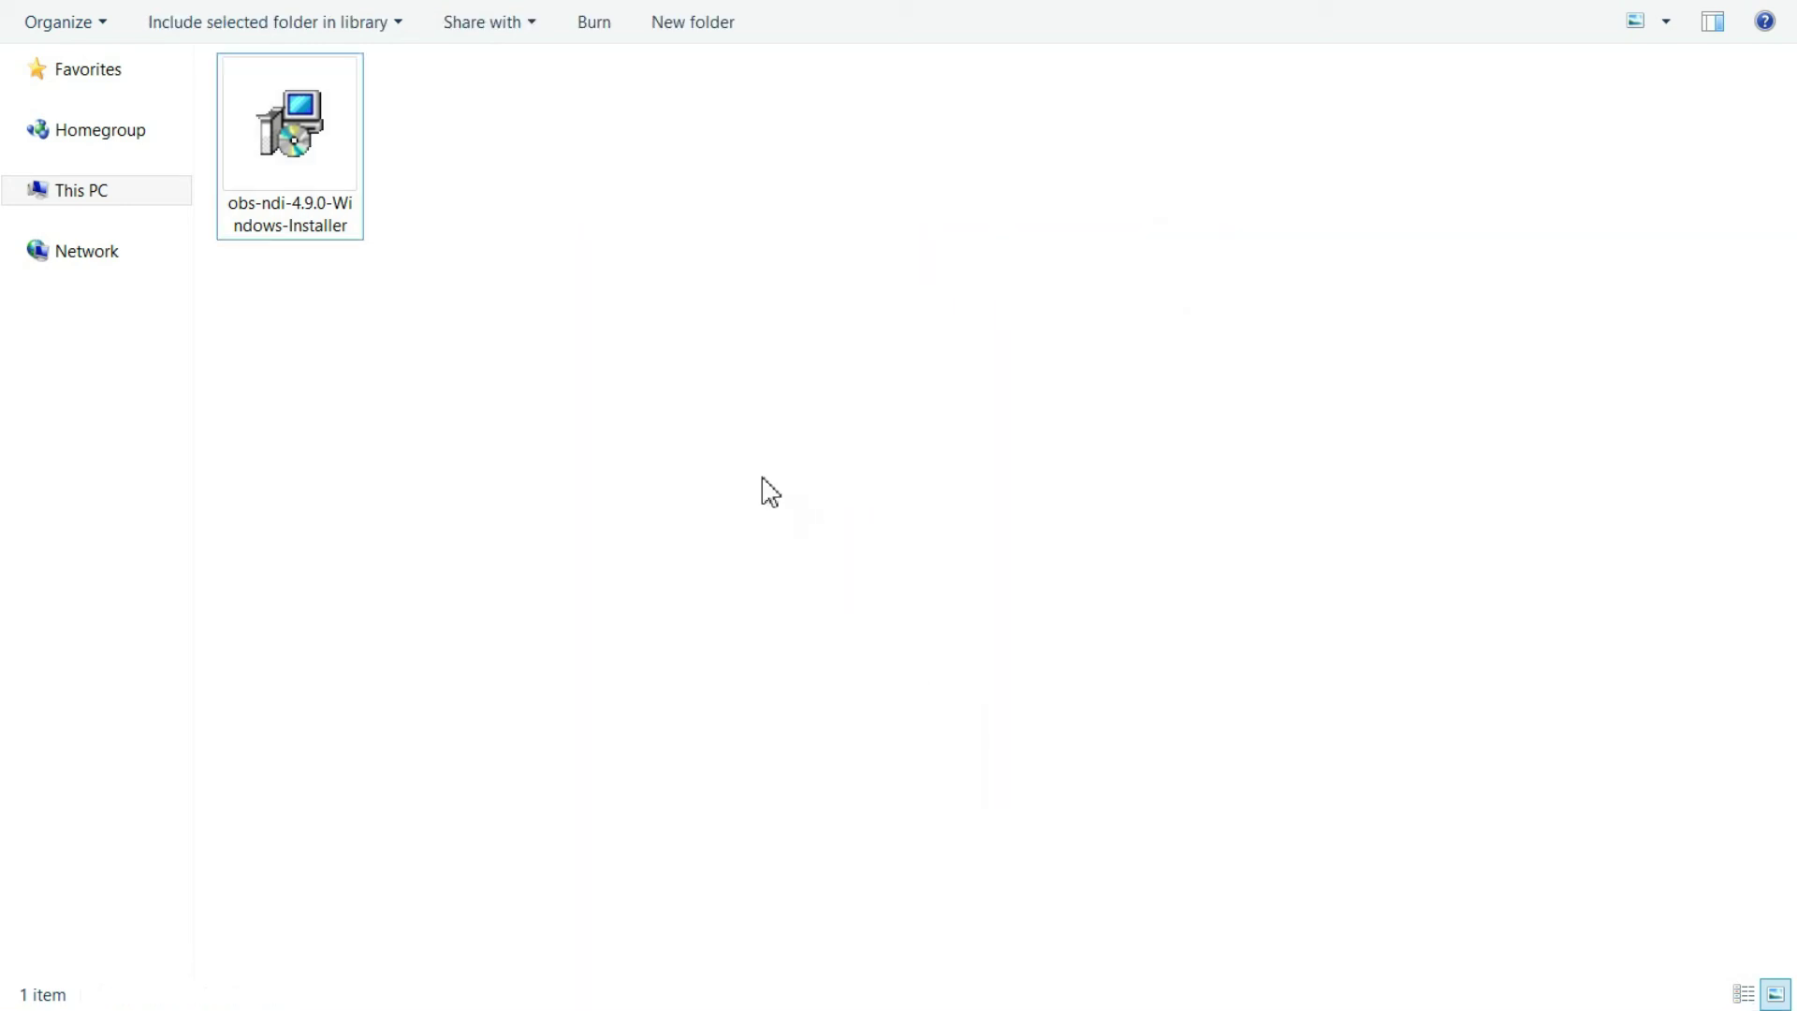
Step: Switch back to OBS Studio and check whether its tools include the NDI output settings
left_click(621, 255)
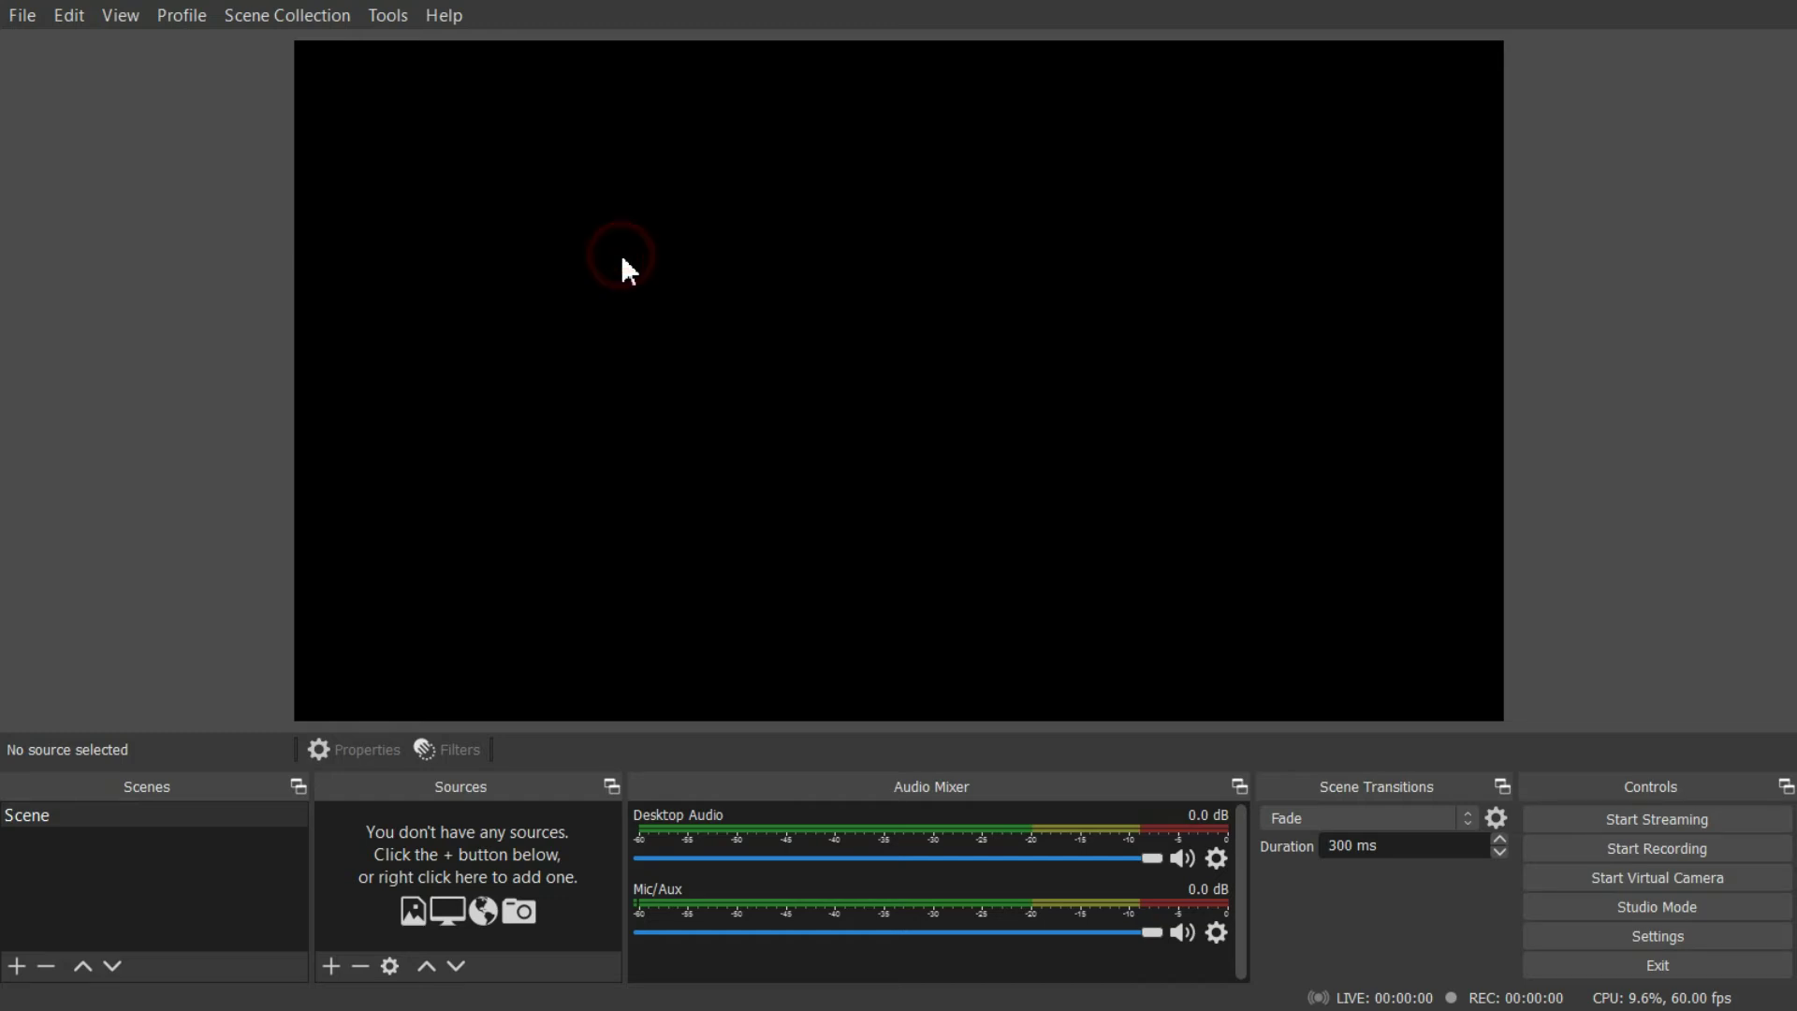
left_click(379, 19)
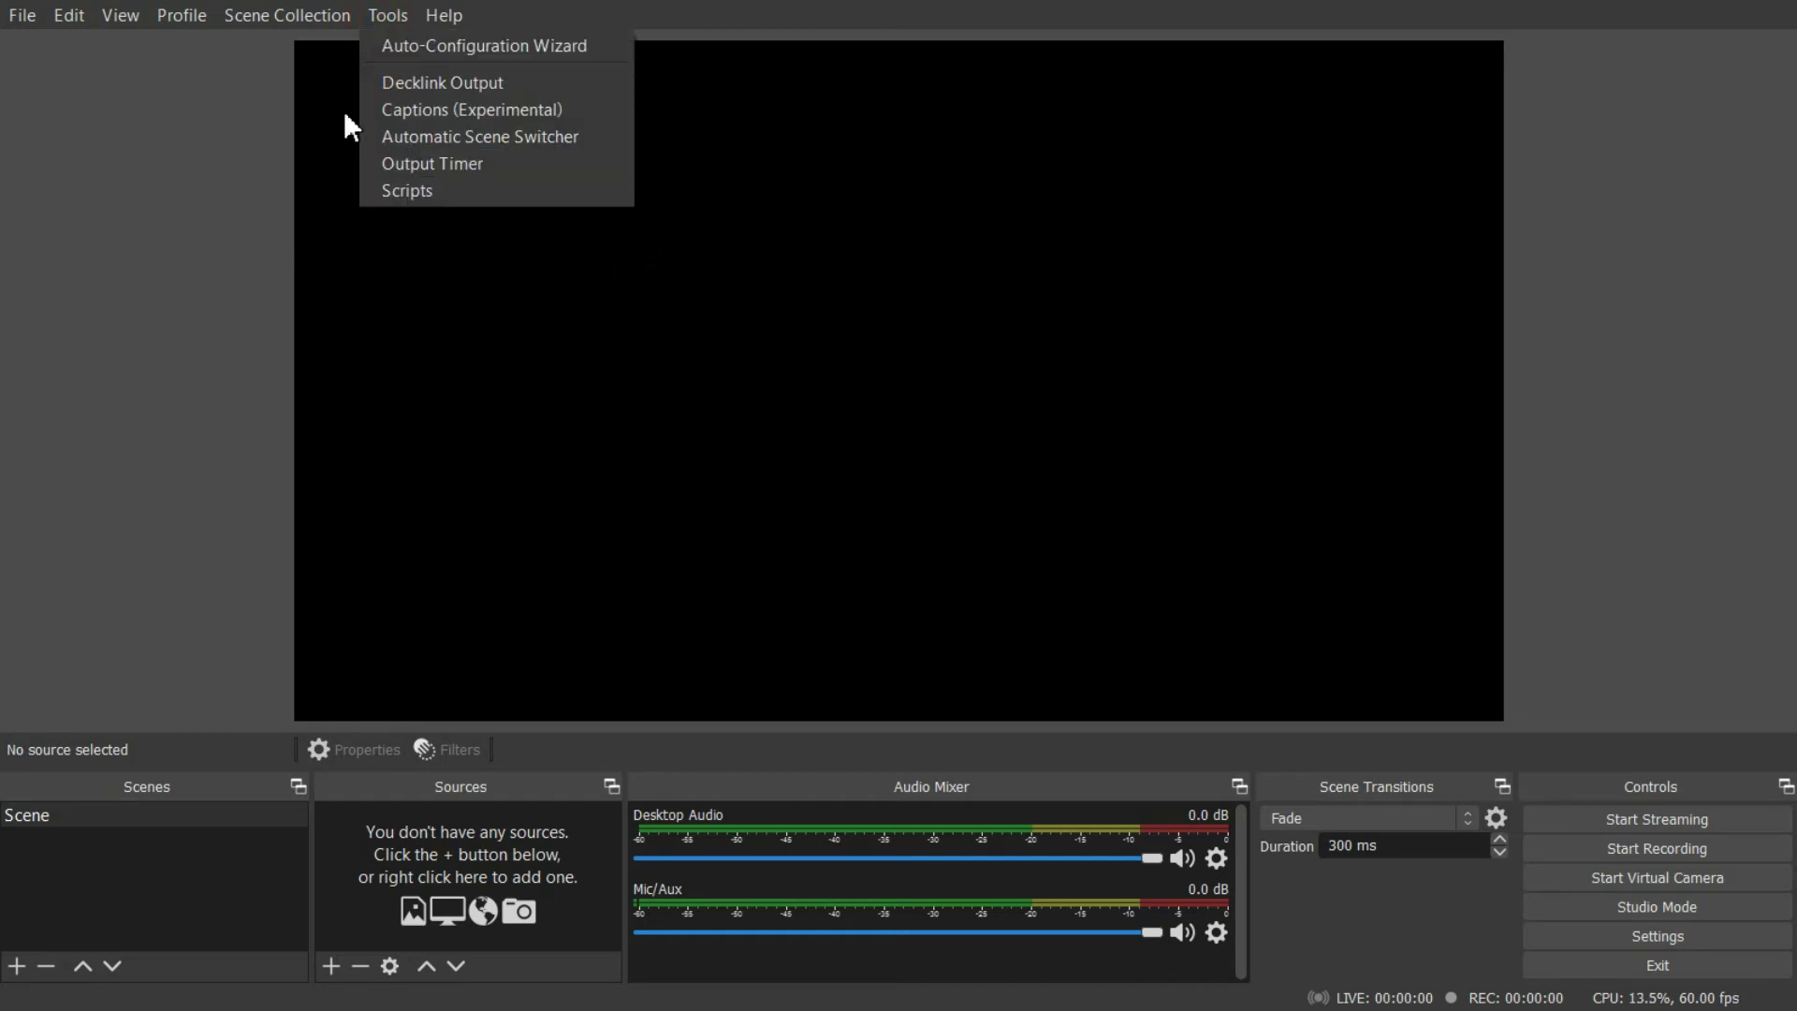
left_click(732, 216)
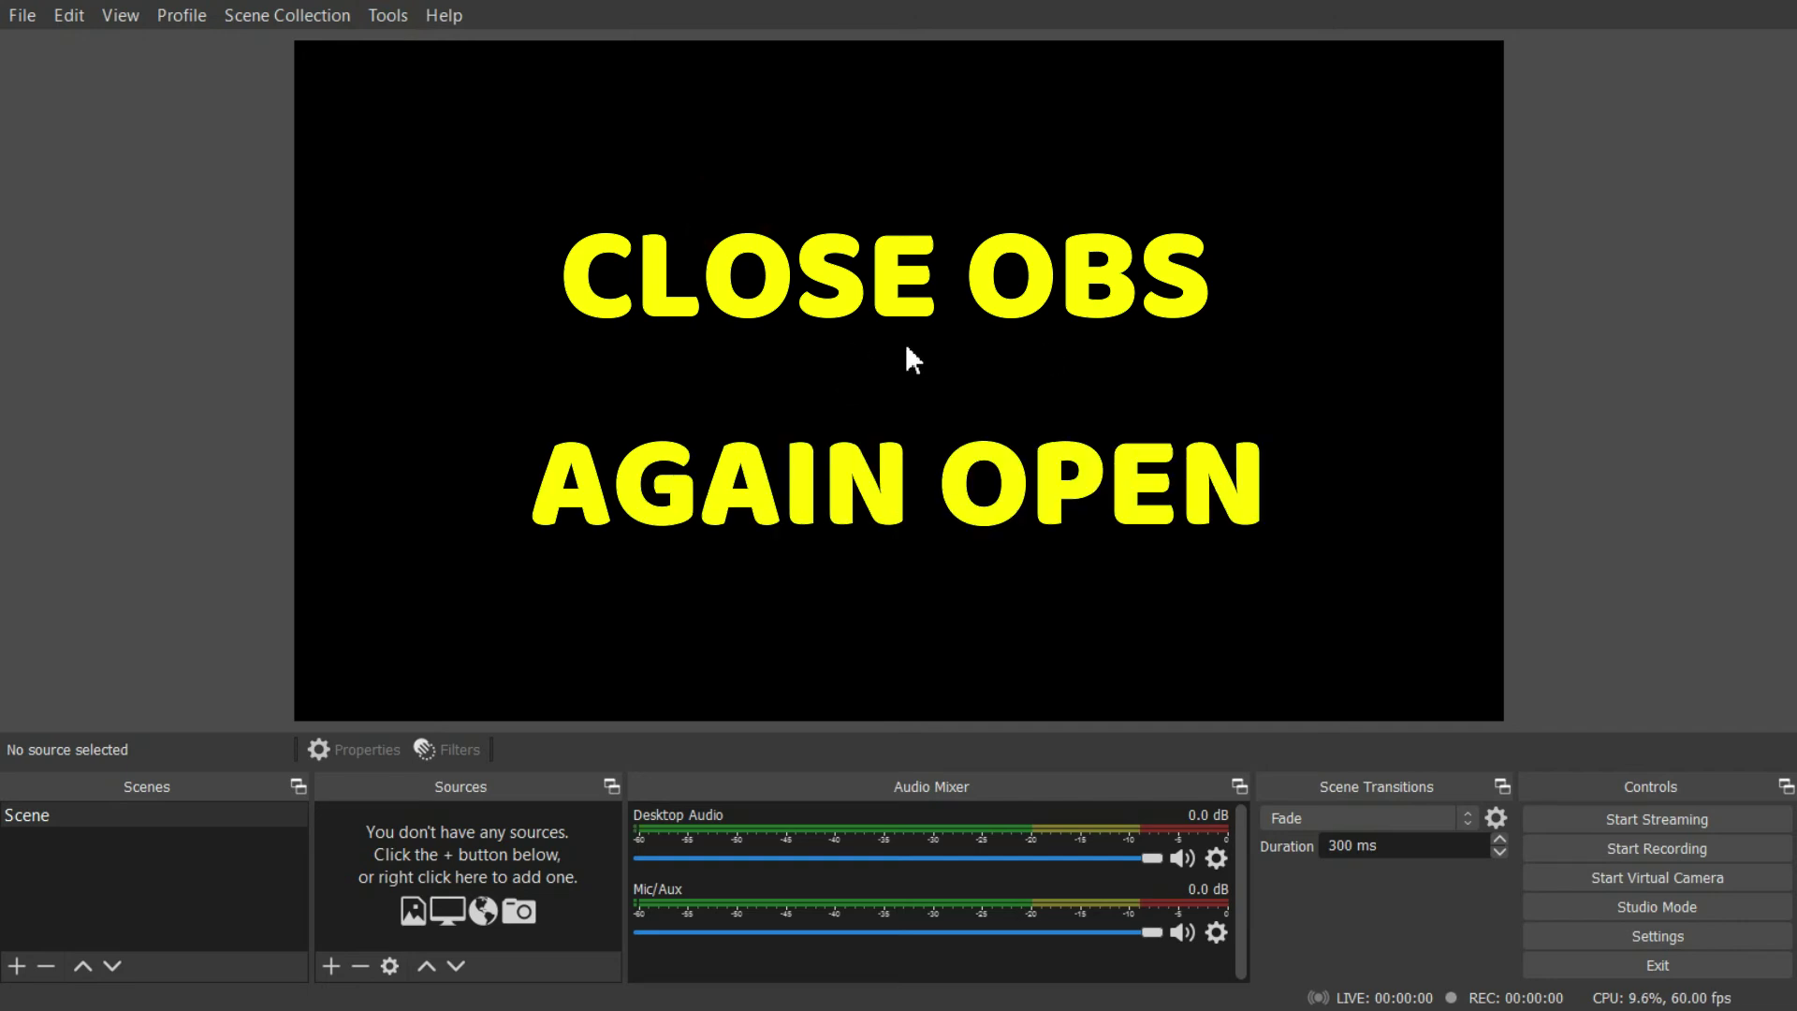
Step: Check the restarted OBS Studio for the NDI Output settings tool and the NDI Source type
left_click(397, 21)
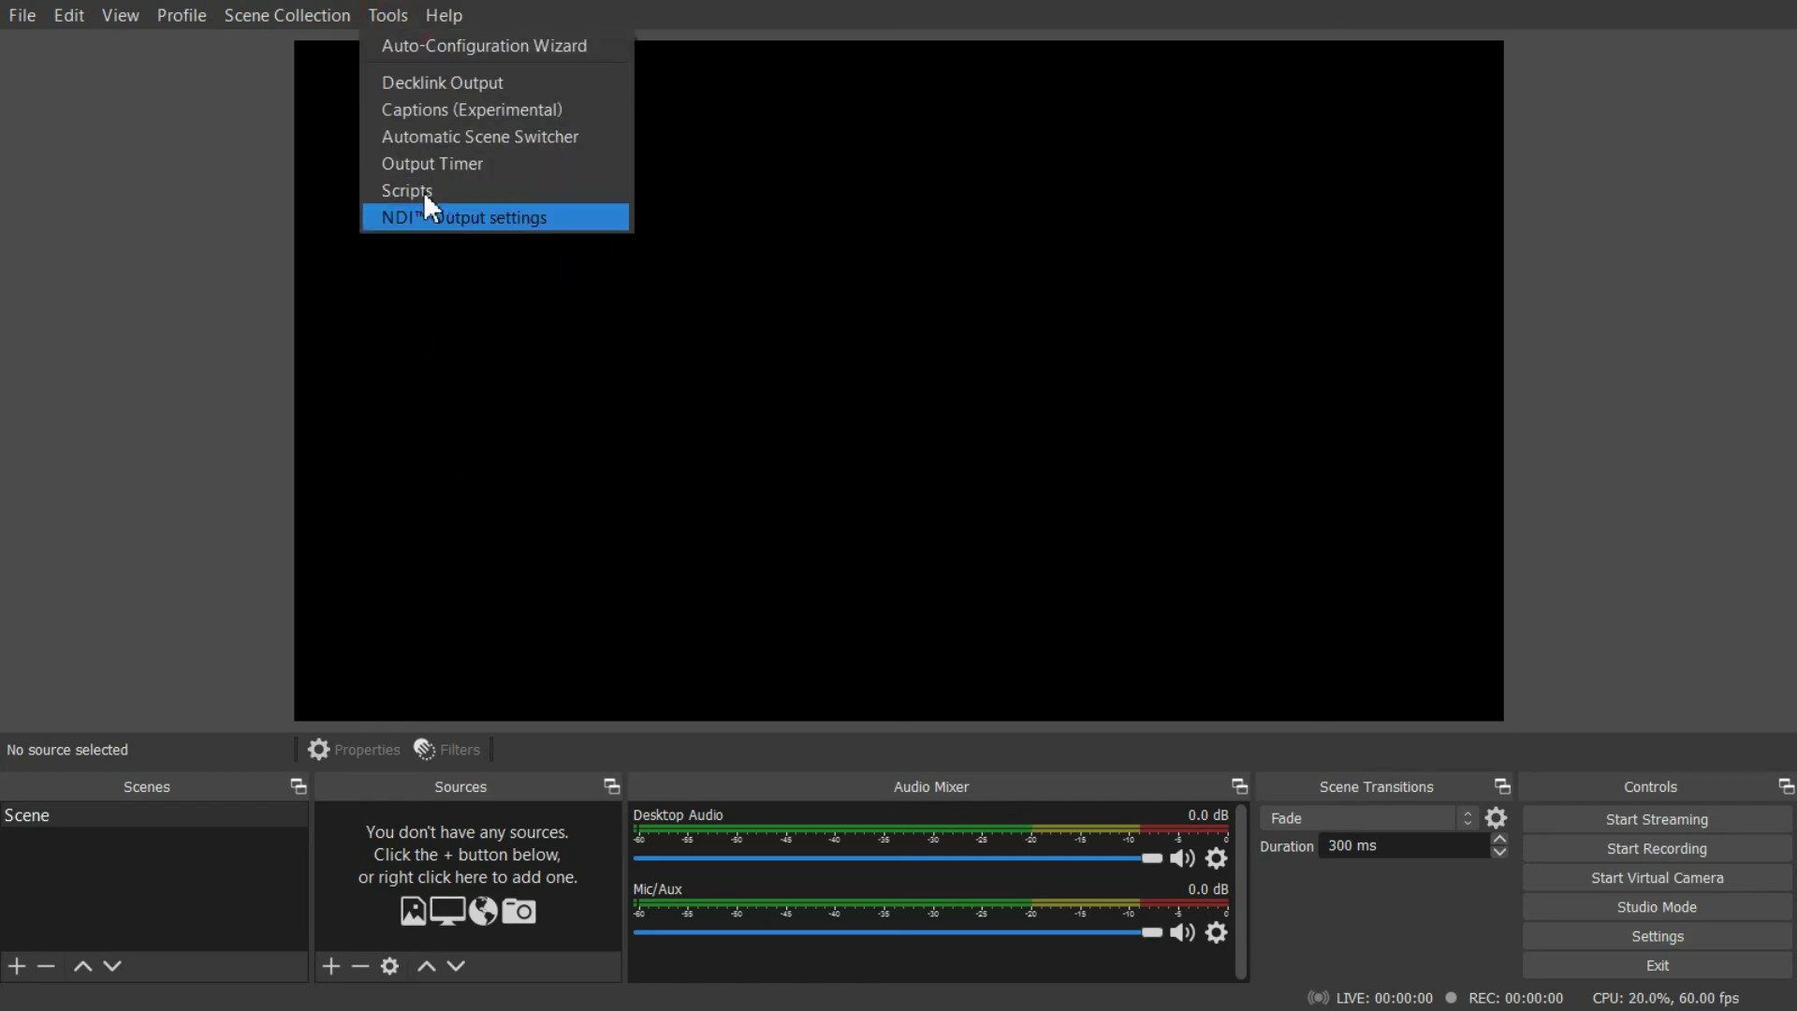
left_click(487, 299)
left_click(329, 964)
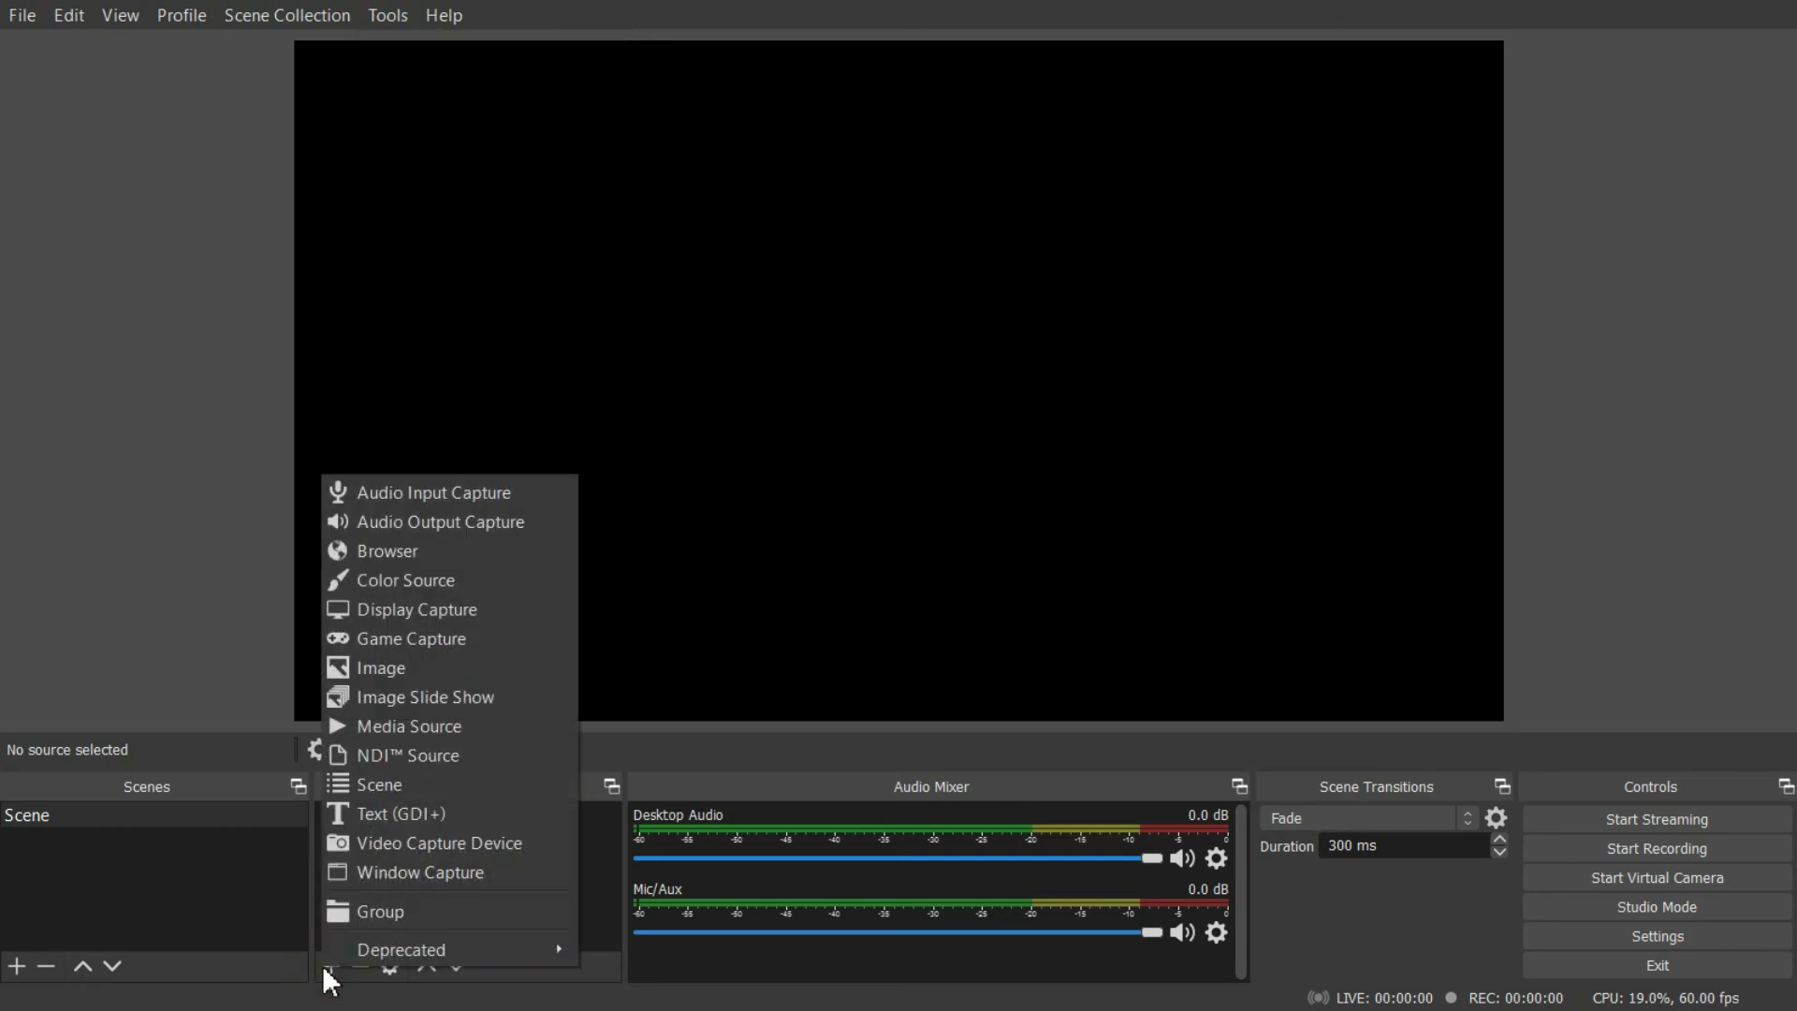
mouse_move(356, 950)
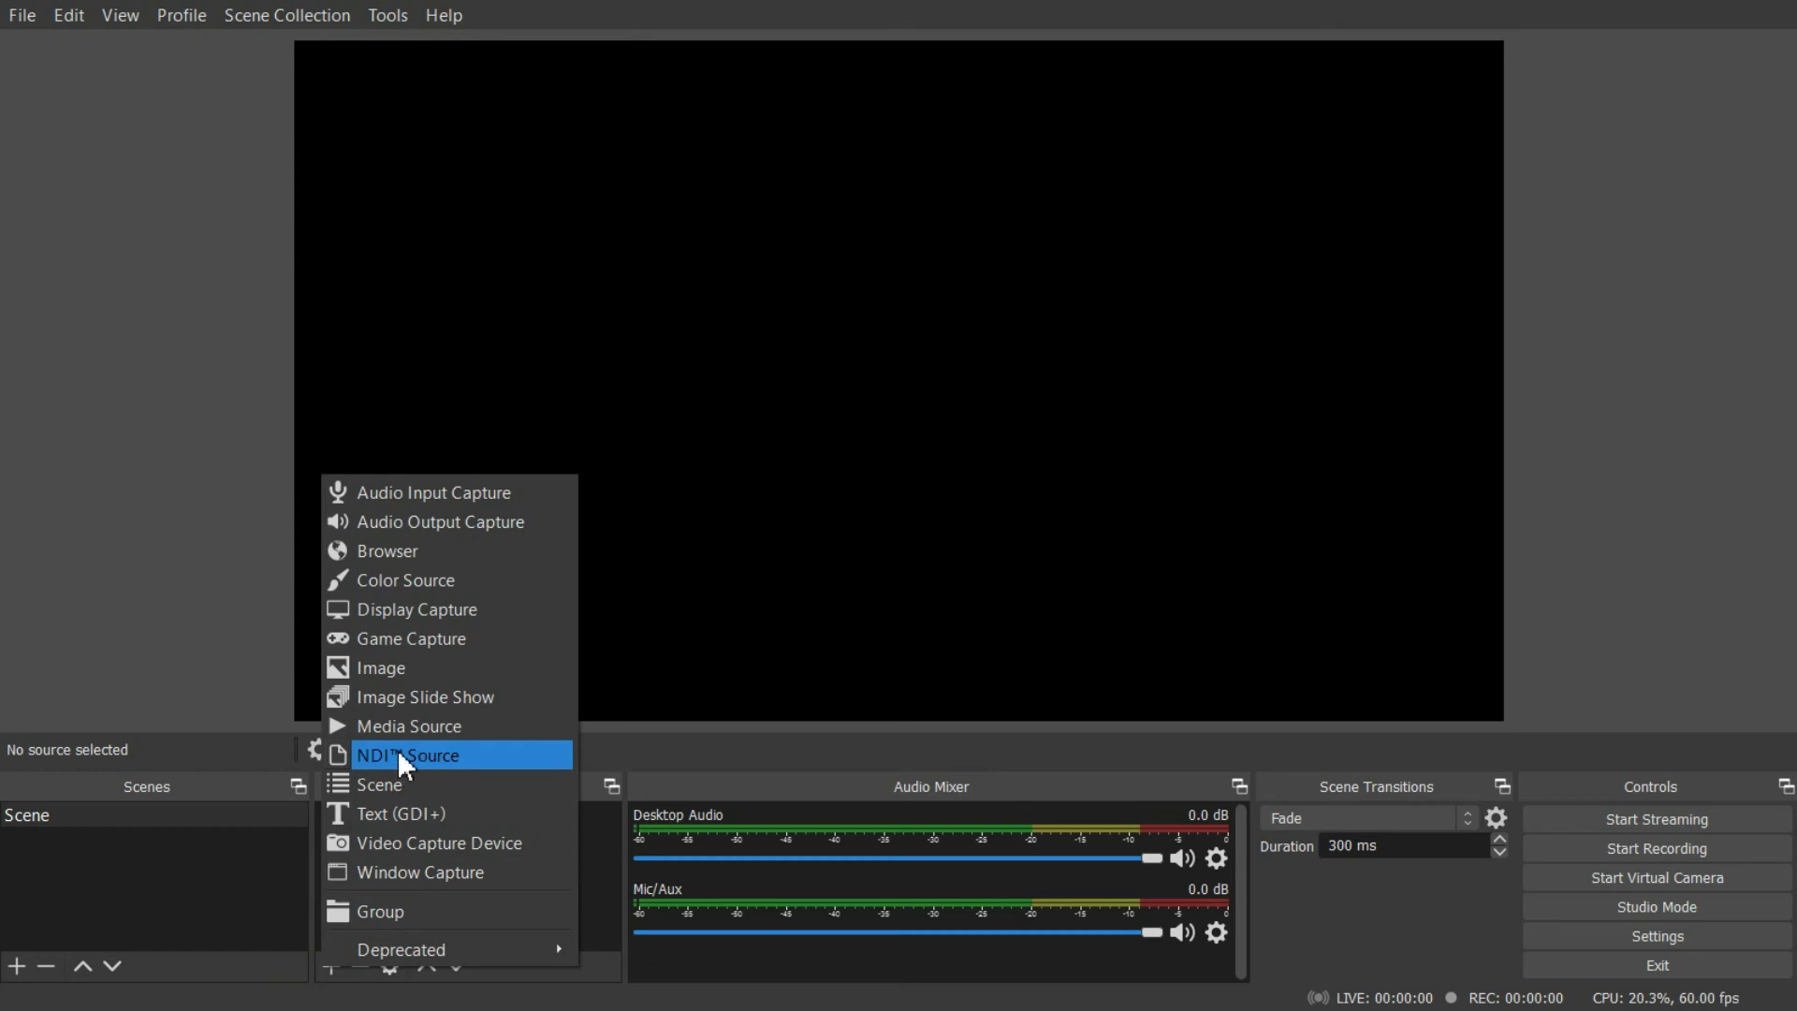
Step: Enable both the Main Output and the Preview Output in the NDI output settings, keeping the names OBS and OBS Preview
left_click(382, 18)
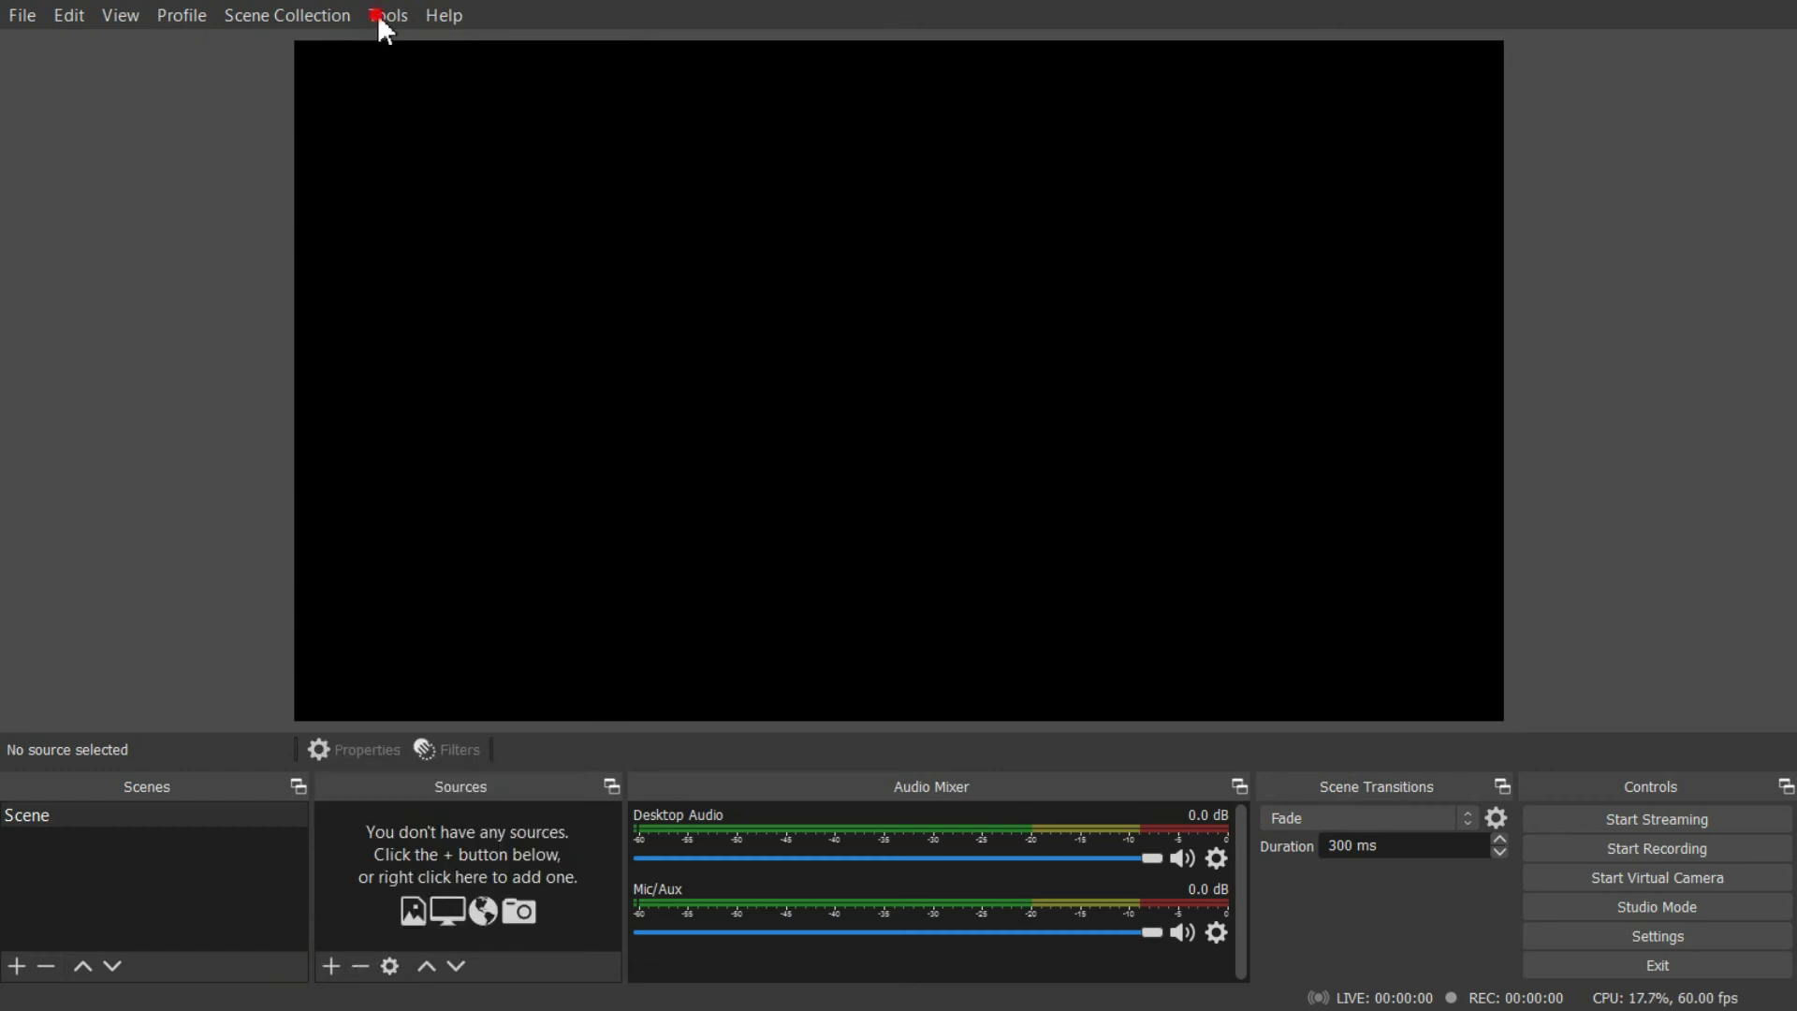
left_click(380, 17)
left_click(464, 214)
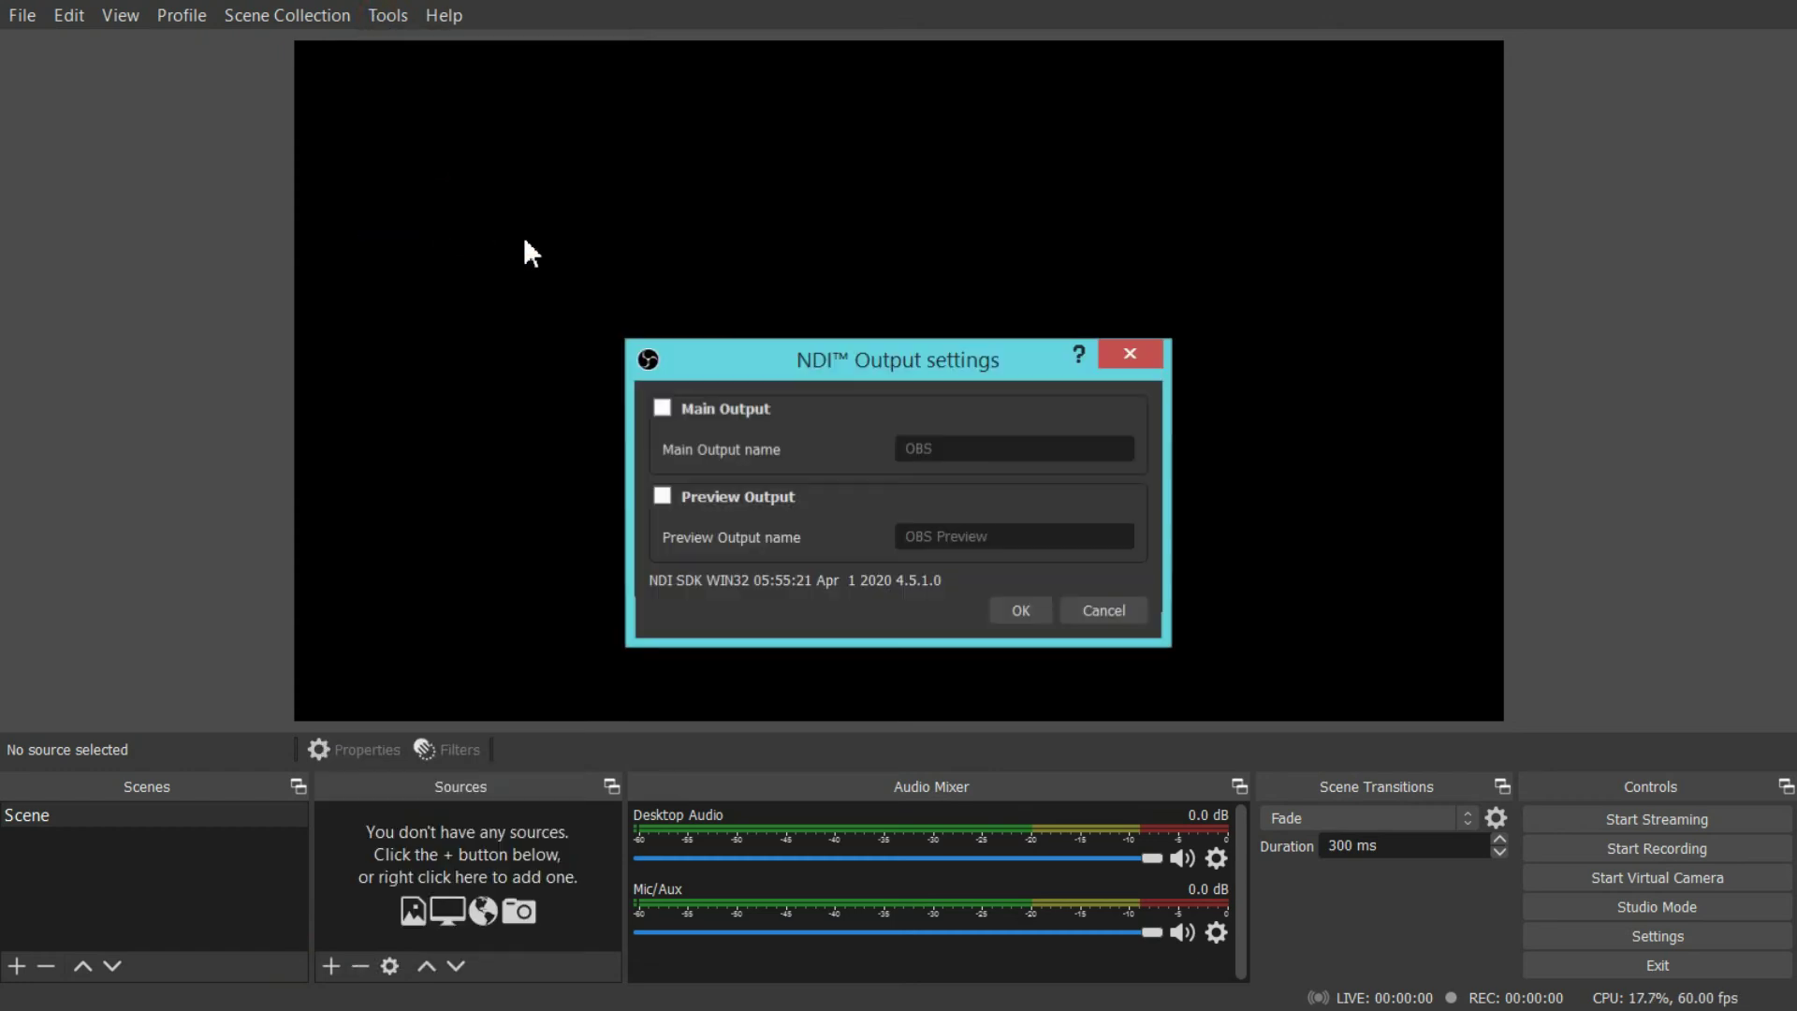
left_click(658, 408)
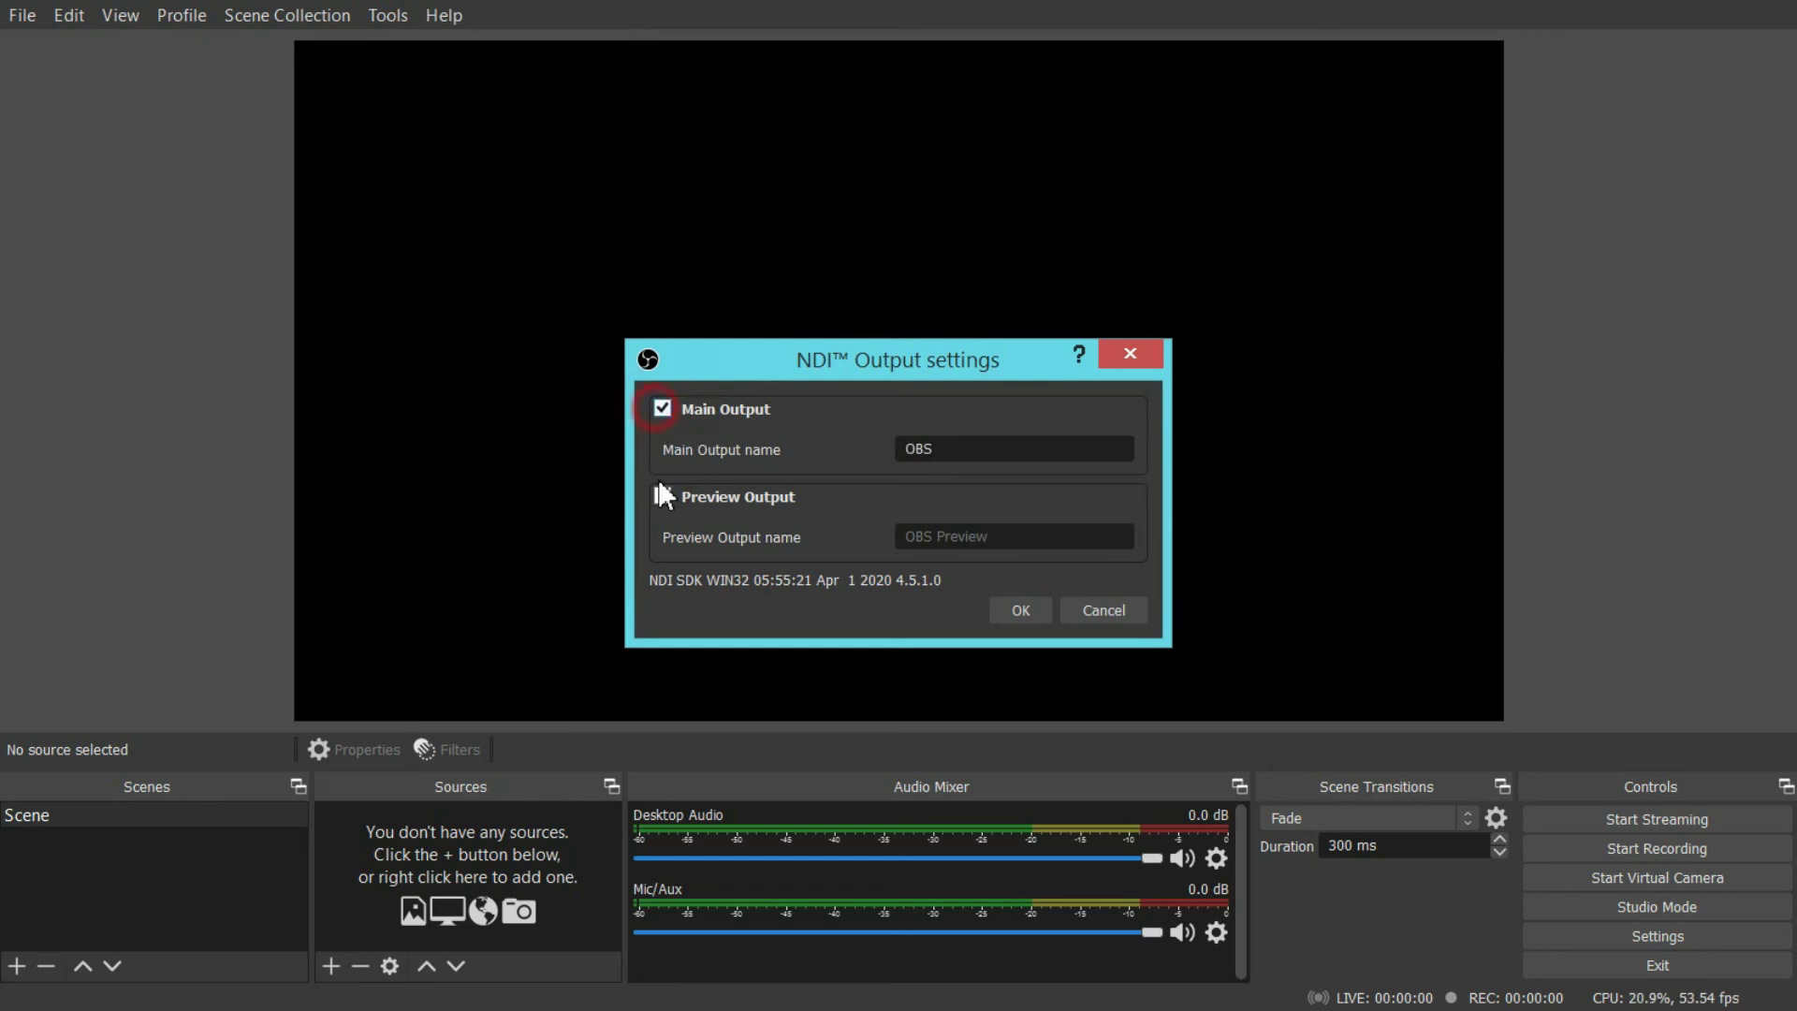
left_click(663, 493)
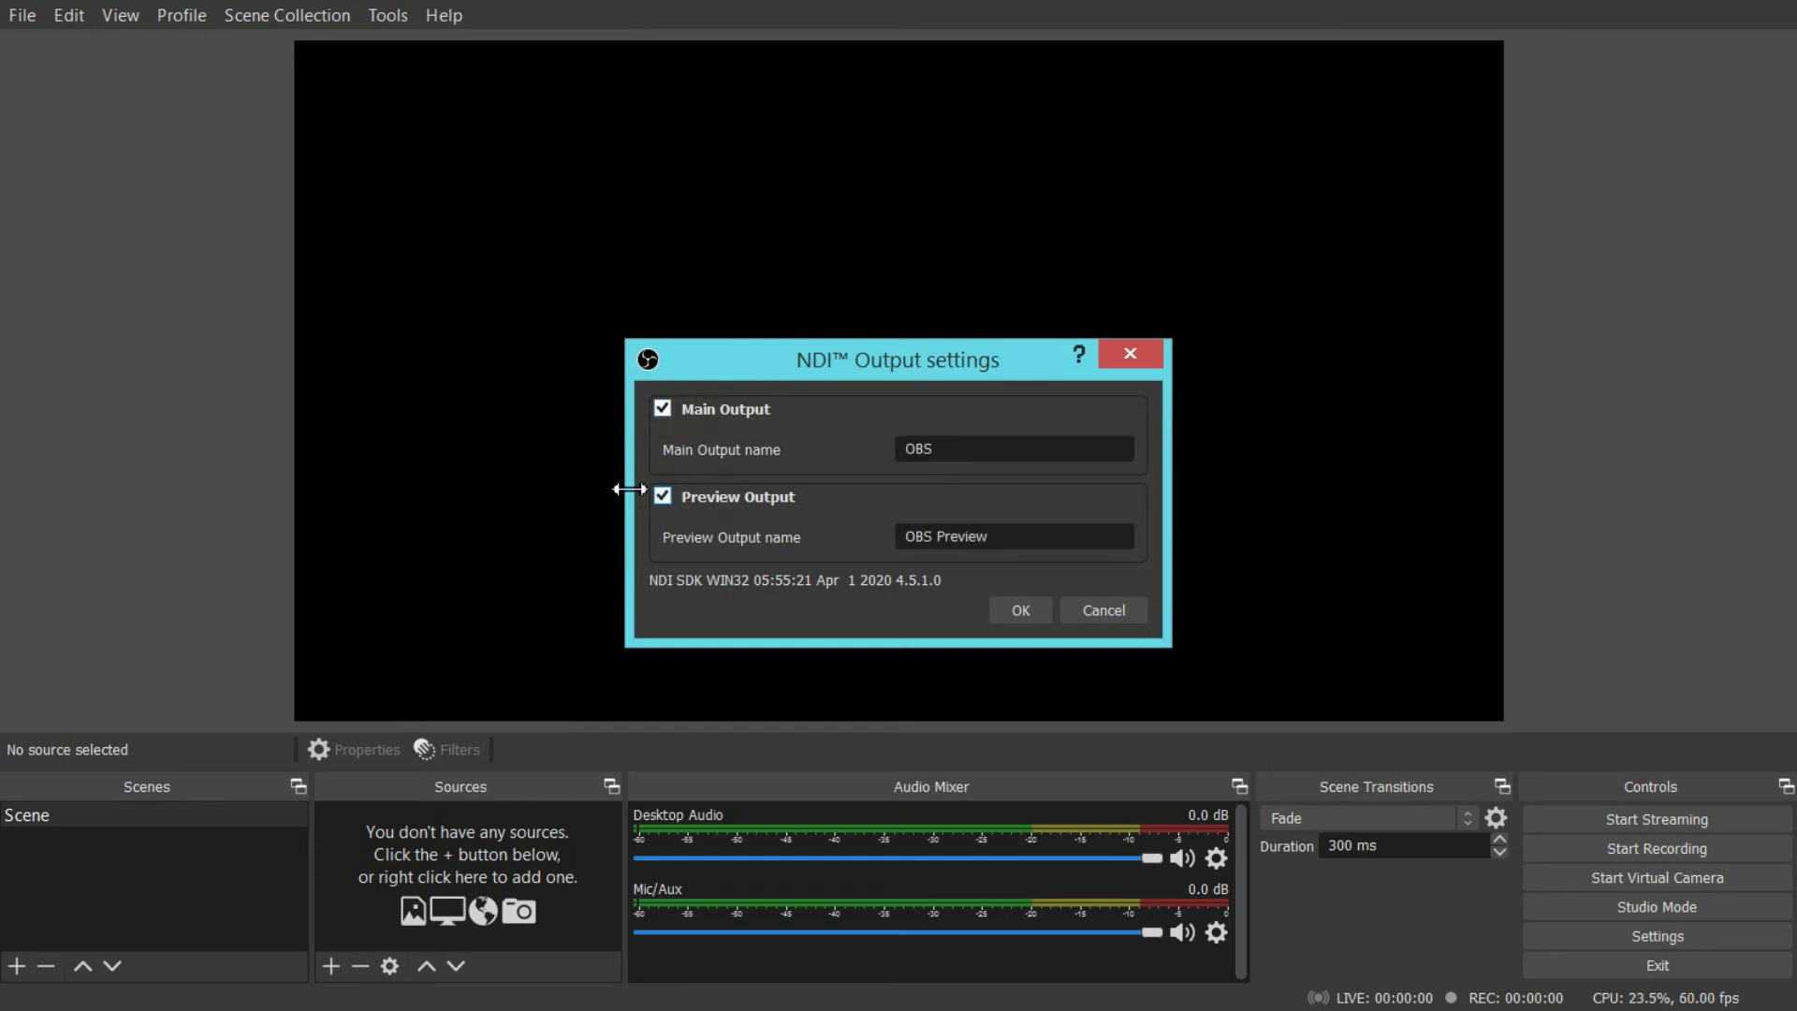
left_click(1022, 610)
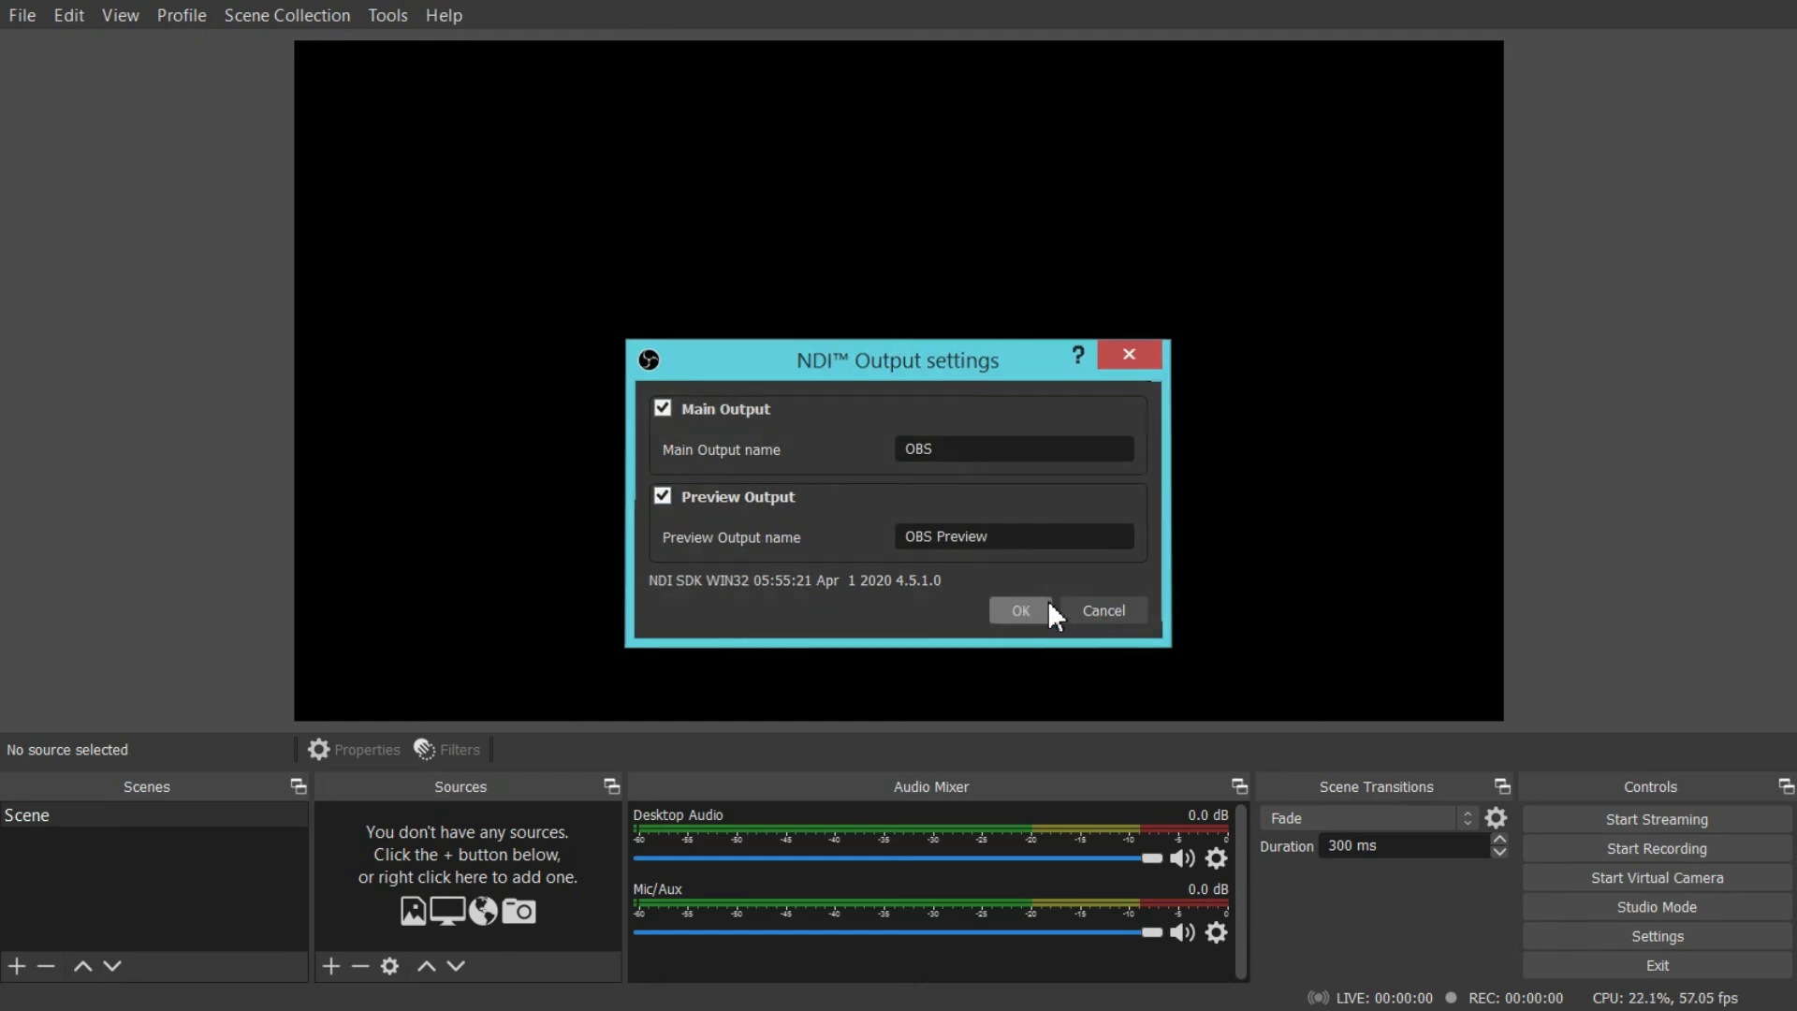
Step: Add a new visible NDI Source to the scene, keeping its default name
left_click(330, 964)
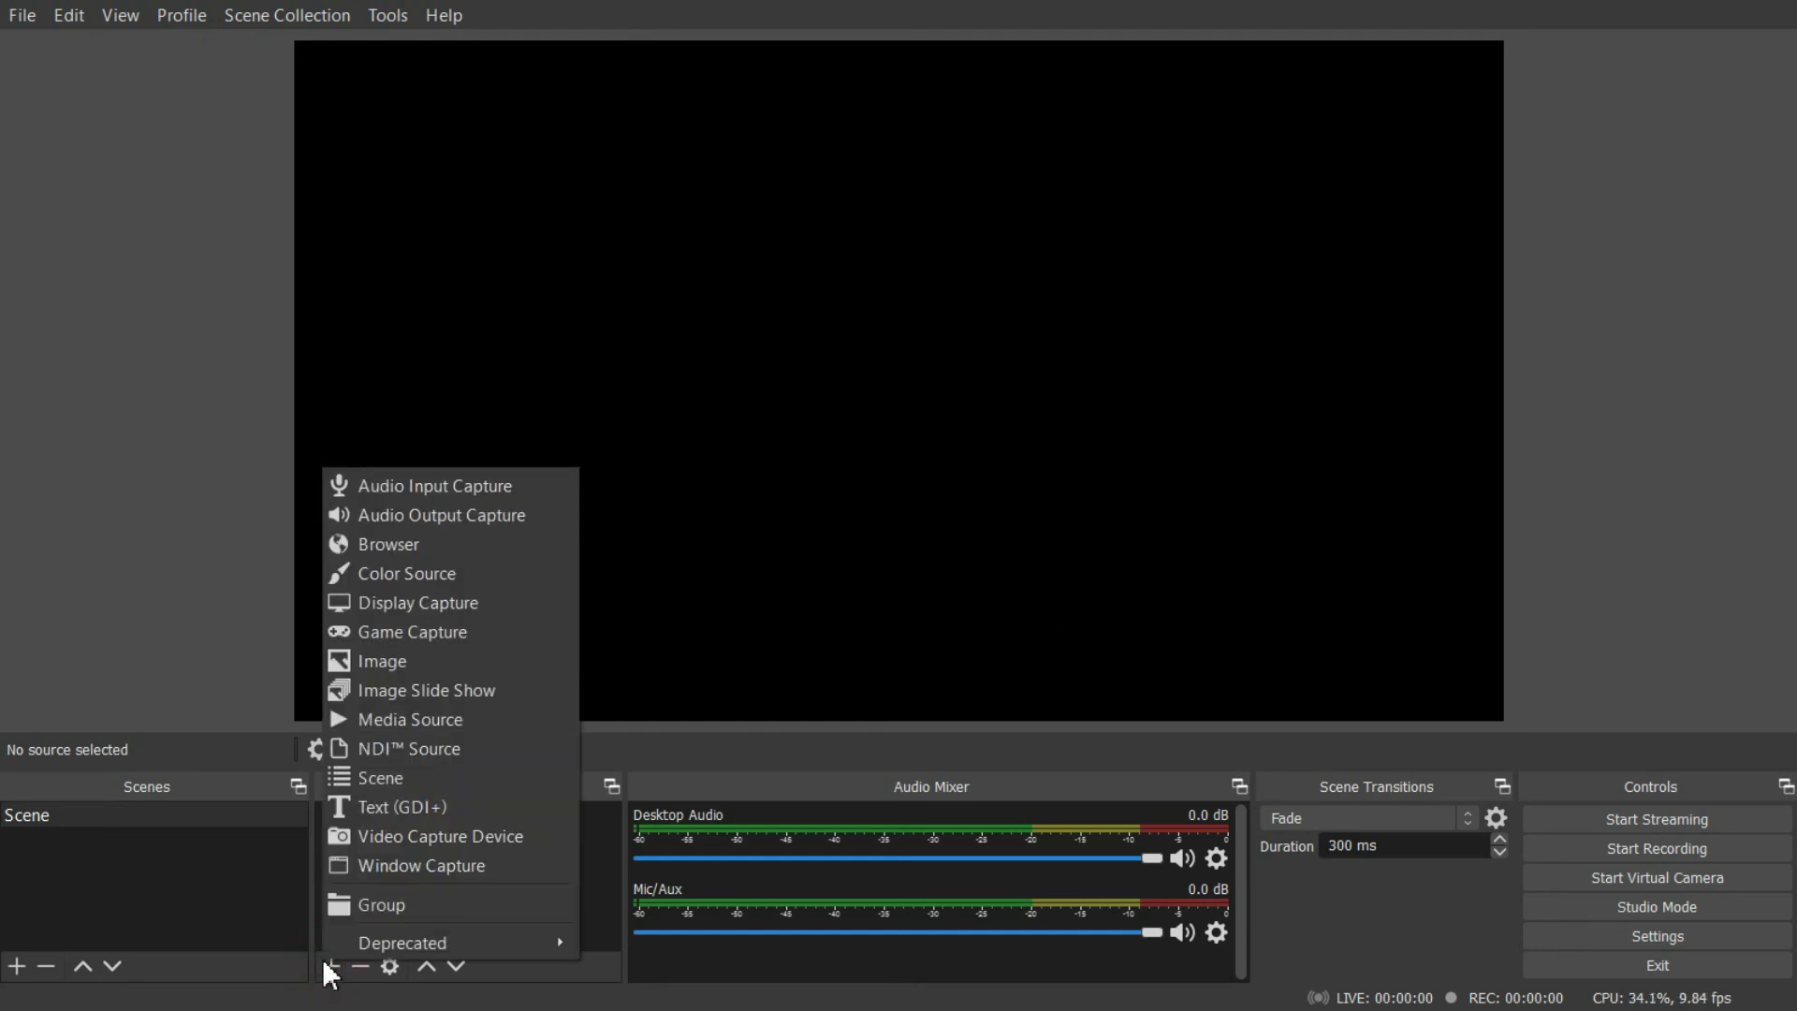
left_click(389, 749)
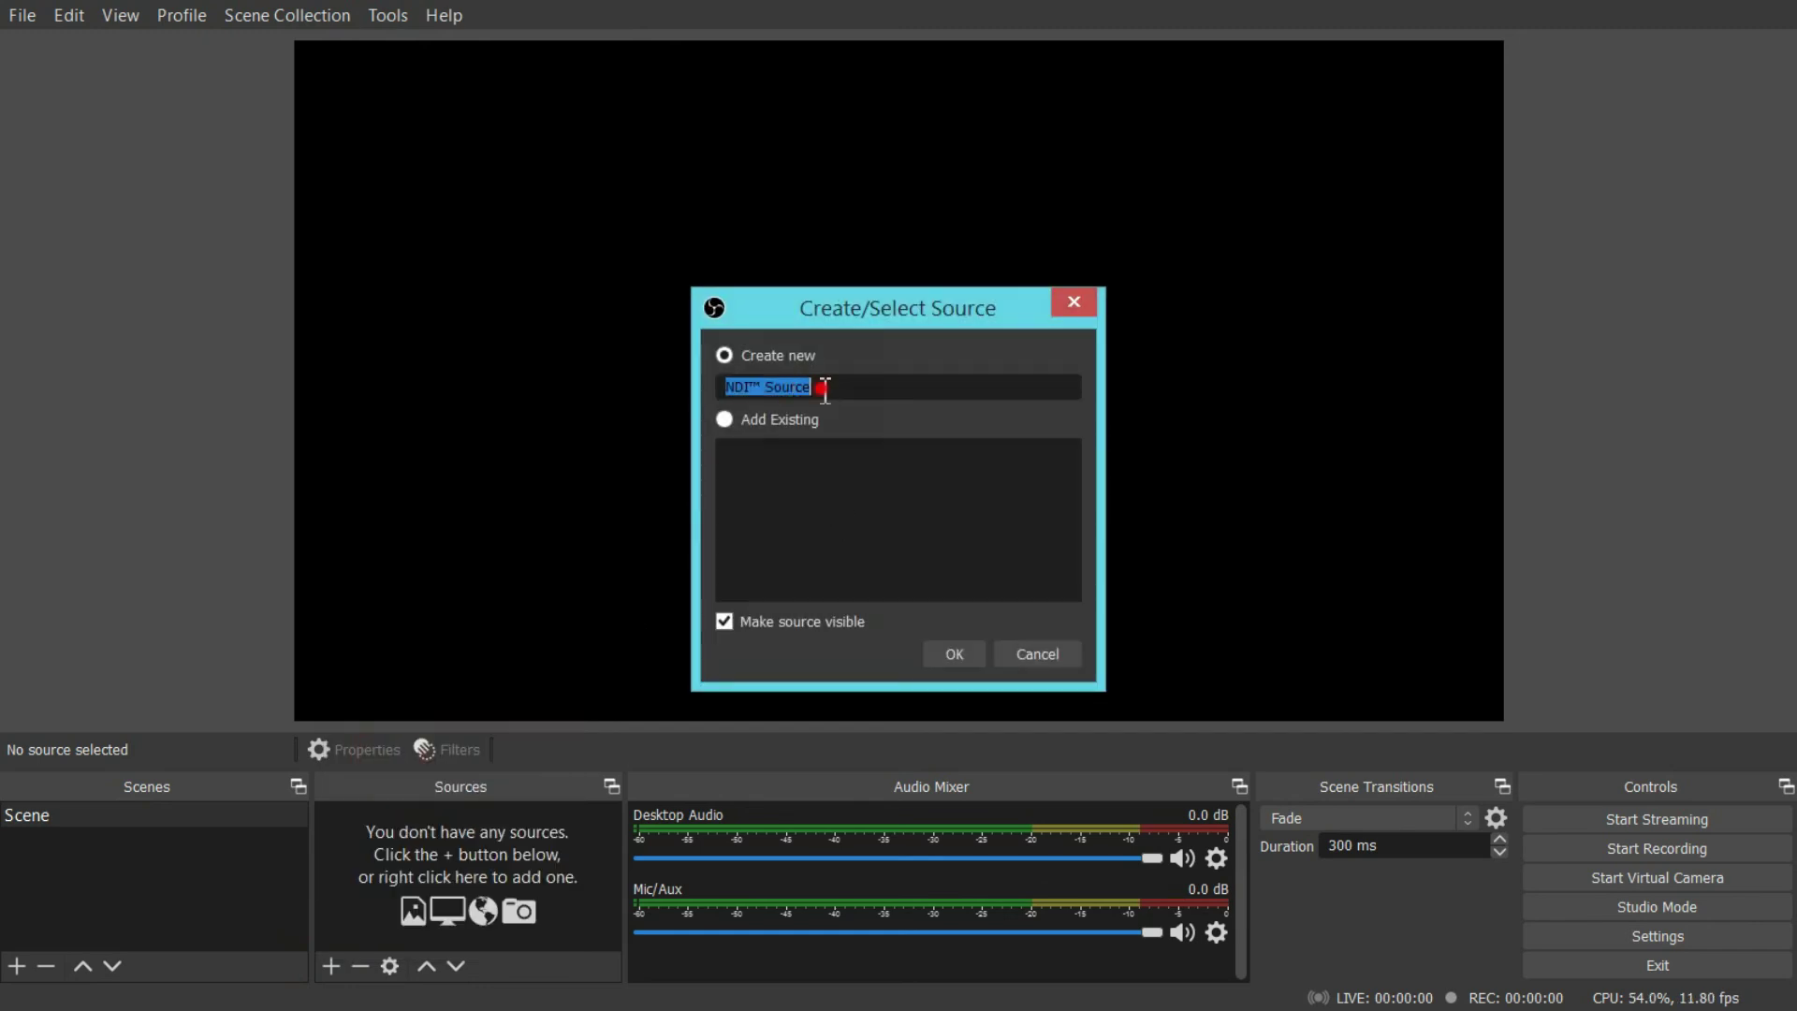
left_click(952, 653)
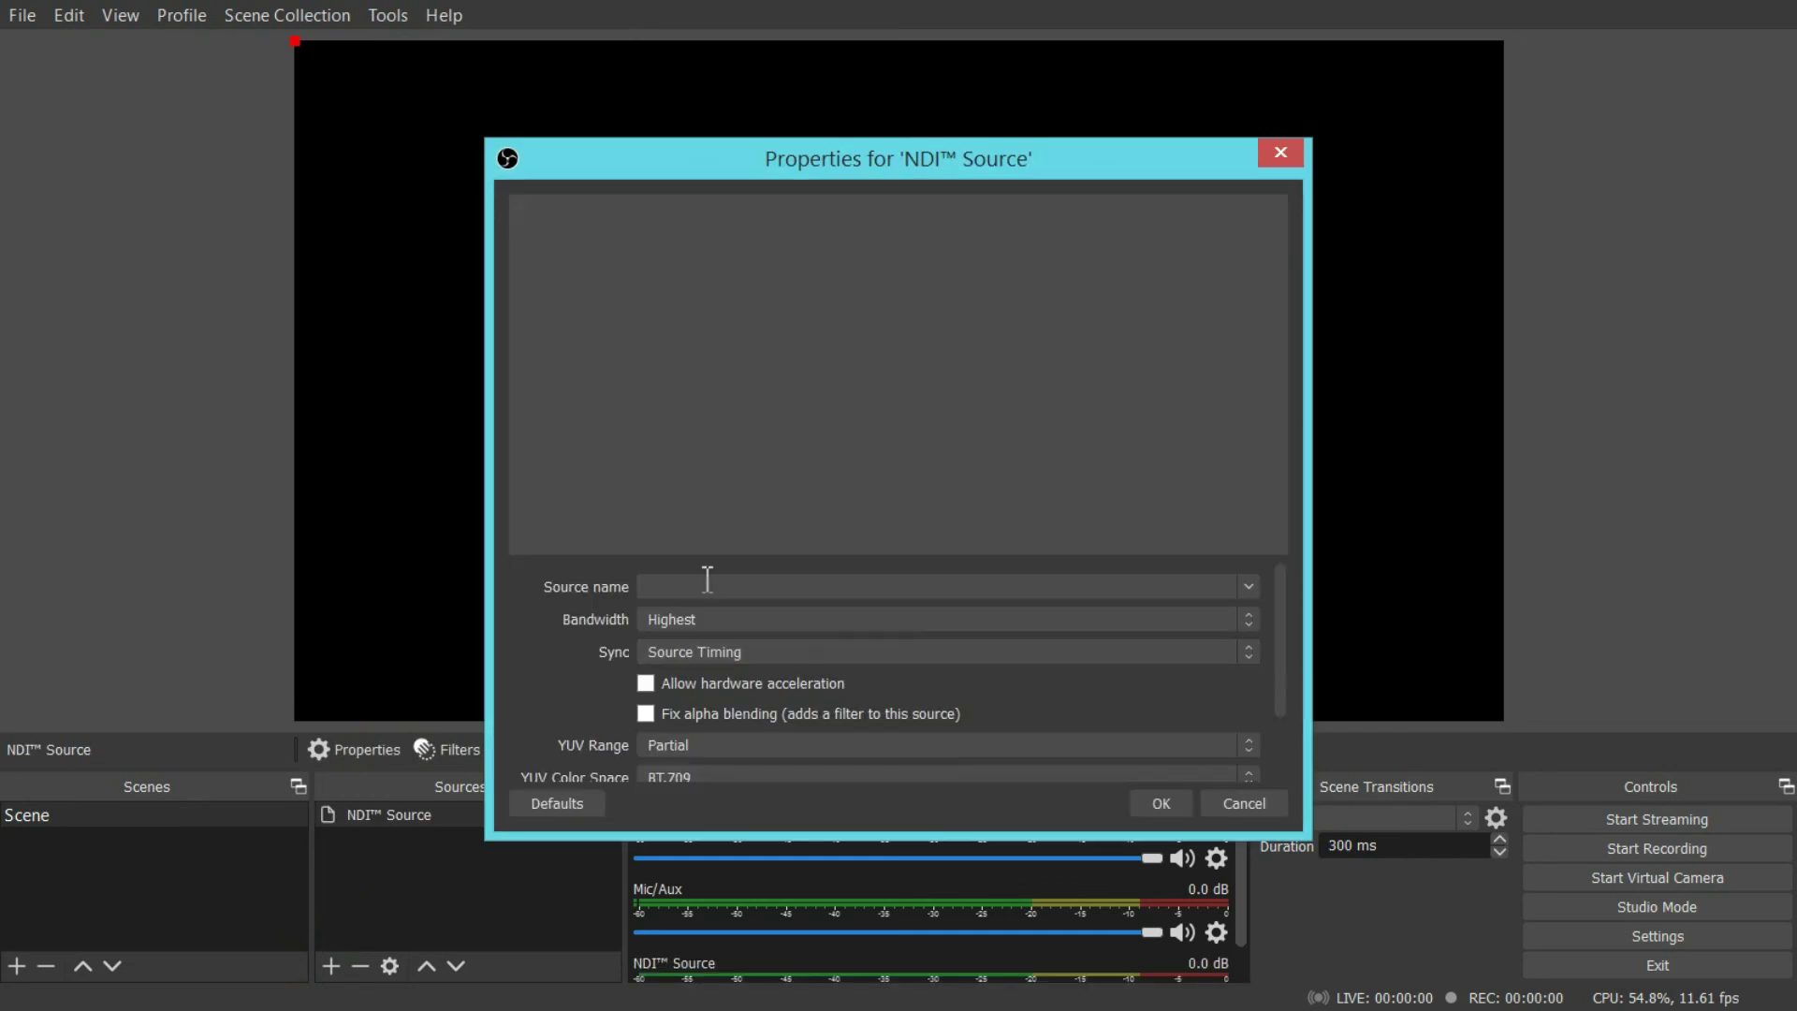
Step: Check the source name choices in the NDI Source properties and choose Highest as the bandwidth
left_click(726, 582)
left_click(721, 621)
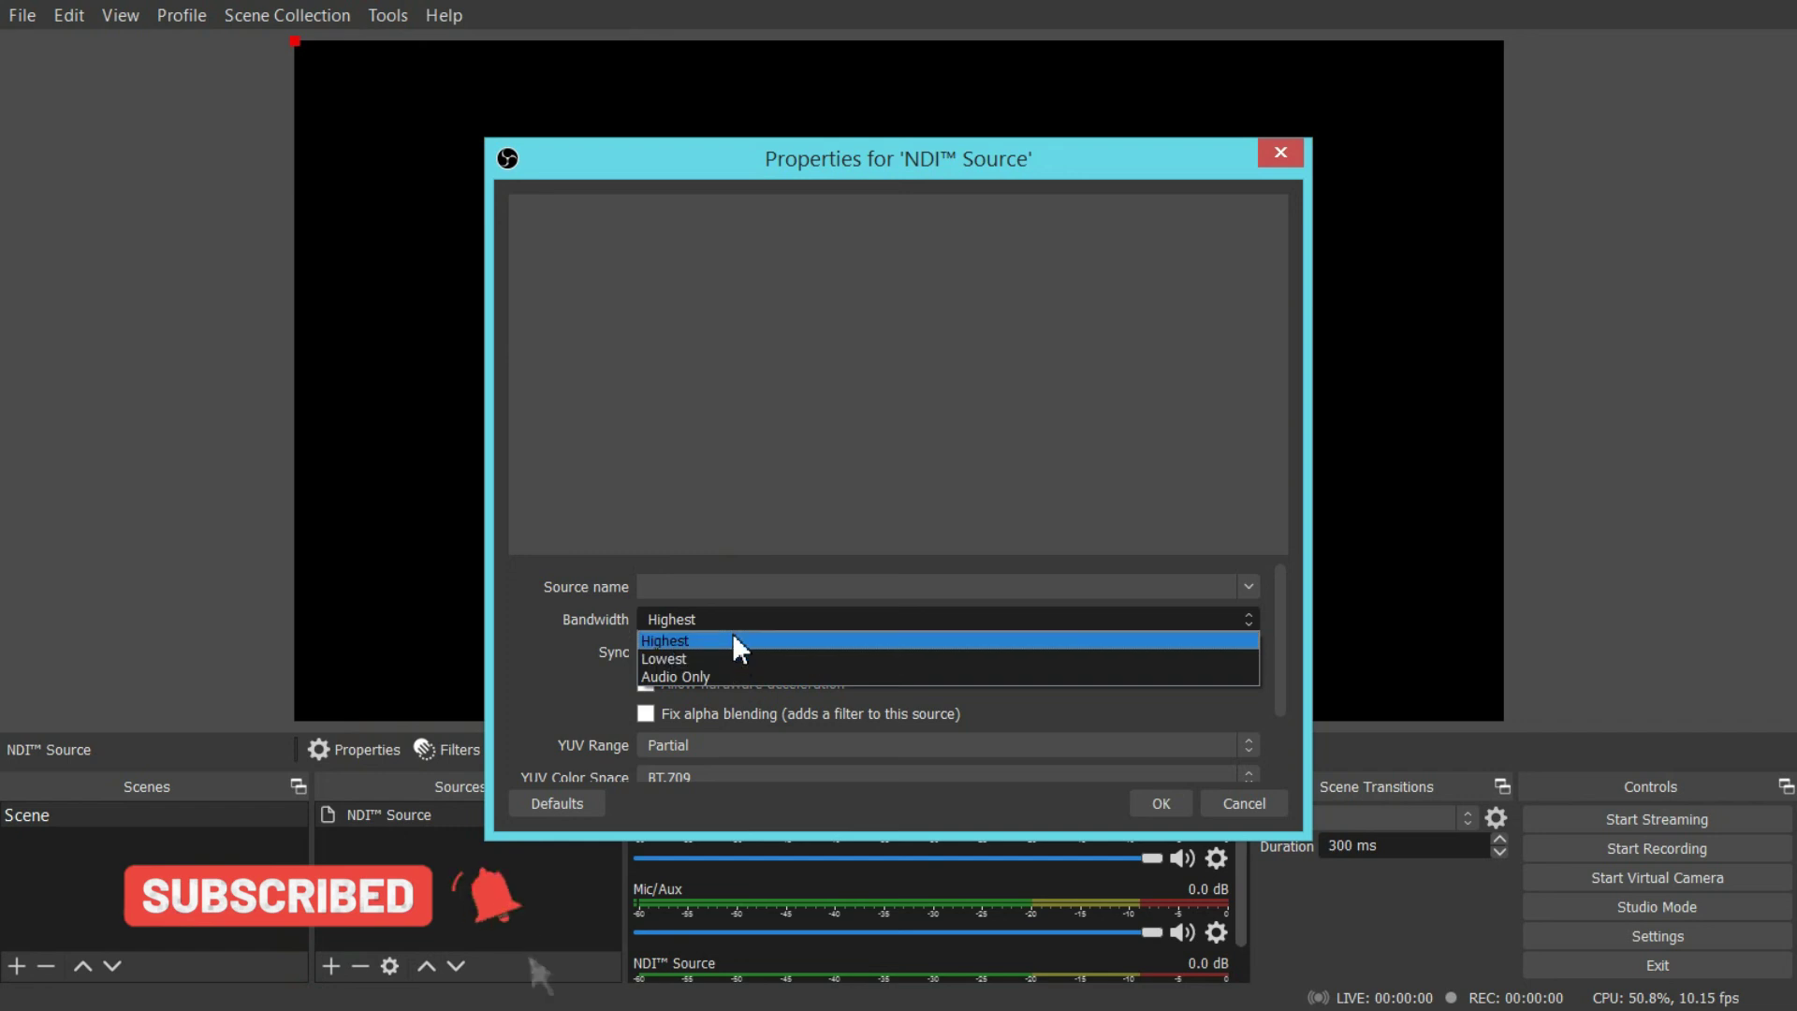
left_click(732, 640)
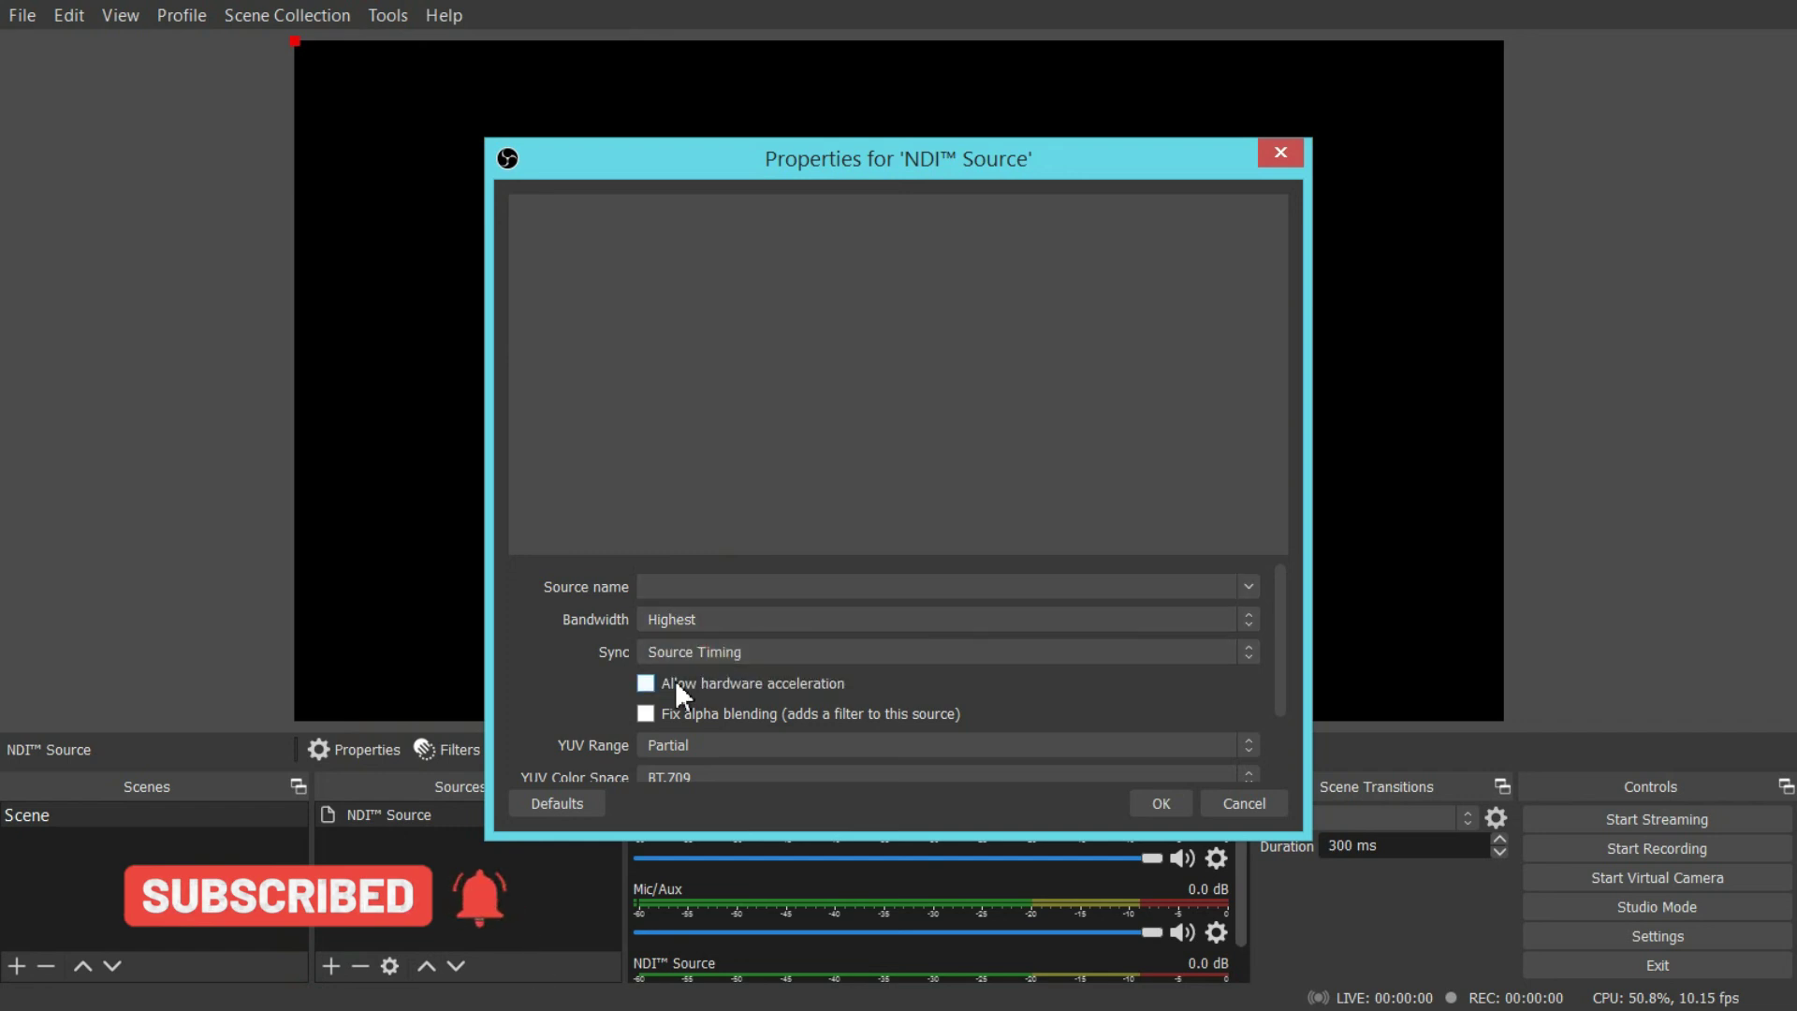